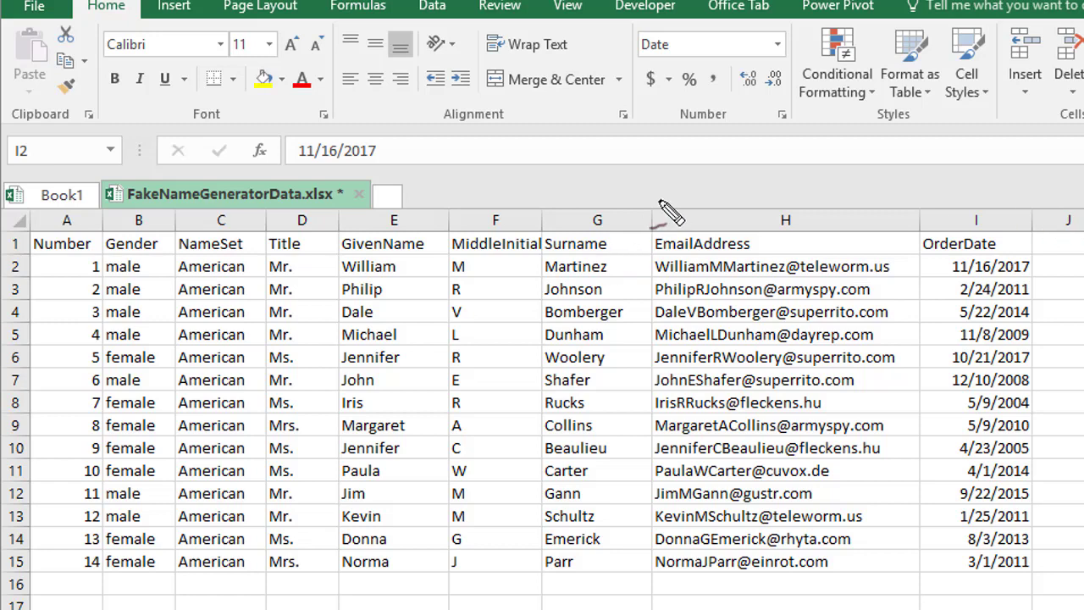
- Insert a blank row 9 and fill it with a copy of row 8 using Ctrl+D
{"action": "mouse_move", "coordinate": [641, 203]}
{"action": "left_mouse_down"}
{"action": "mouse_move", "coordinate": [637, 608]}
{"action": "mouse_move", "coordinate": [920, 605]}
{"action": "mouse_move", "coordinate": [922, 198]}
{"action": "mouse_move", "coordinate": [656, 204]}
{"action": "mouse_move", "coordinate": [648, 219]}
{"action": "left_mouse_up"}
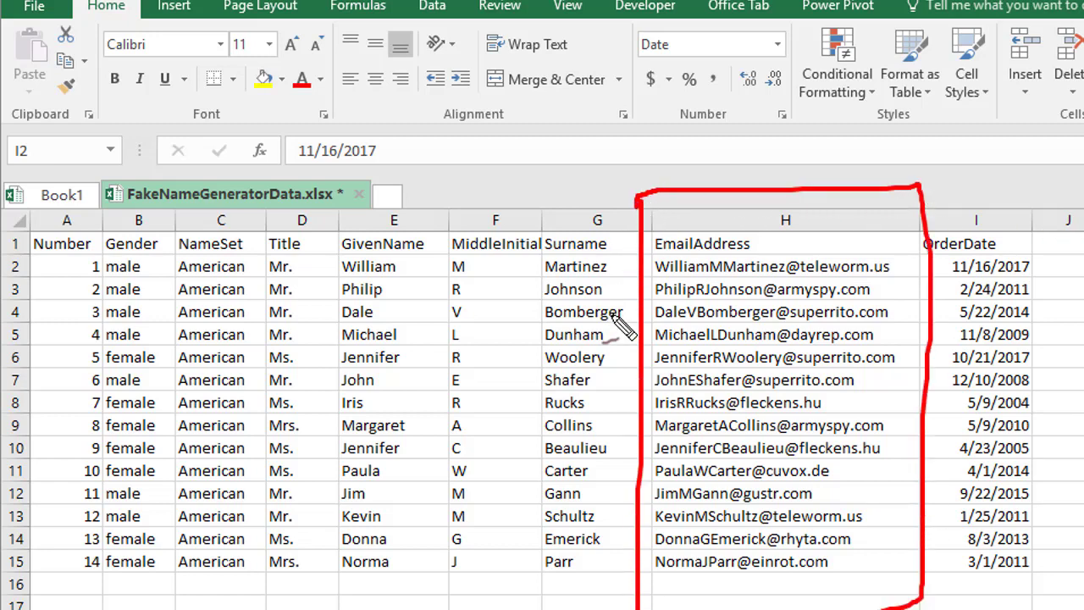
{"action": "left_click_drag", "start_coordinate": [768, 127], "coordinate": [777, 221]}
{"action": "left_click_drag", "start_coordinate": [750, 178], "coordinate": [789, 194]}
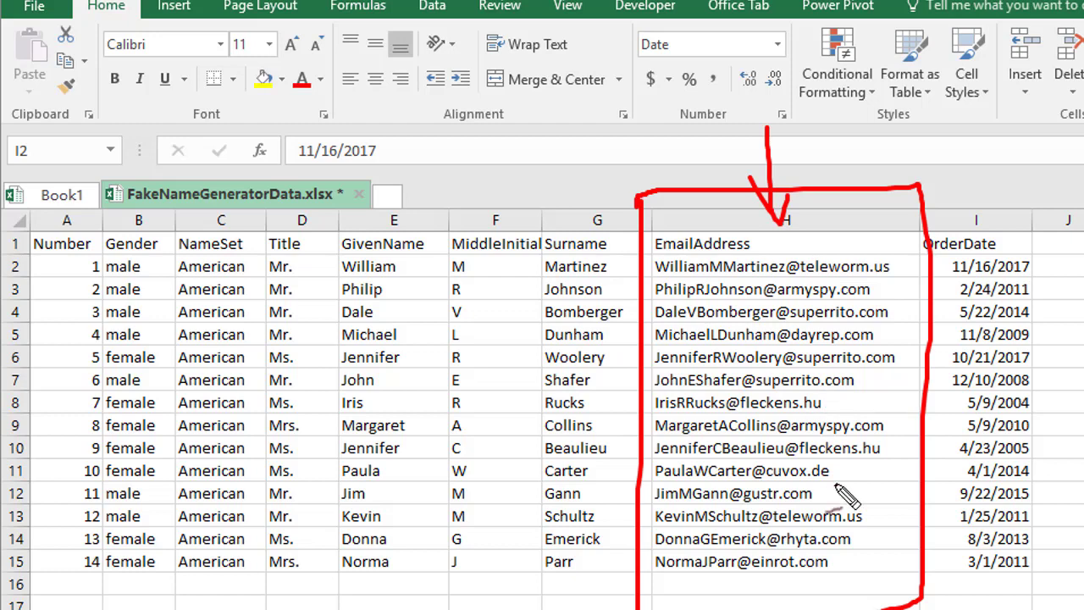
{"action": "key", "text": "Escape"}
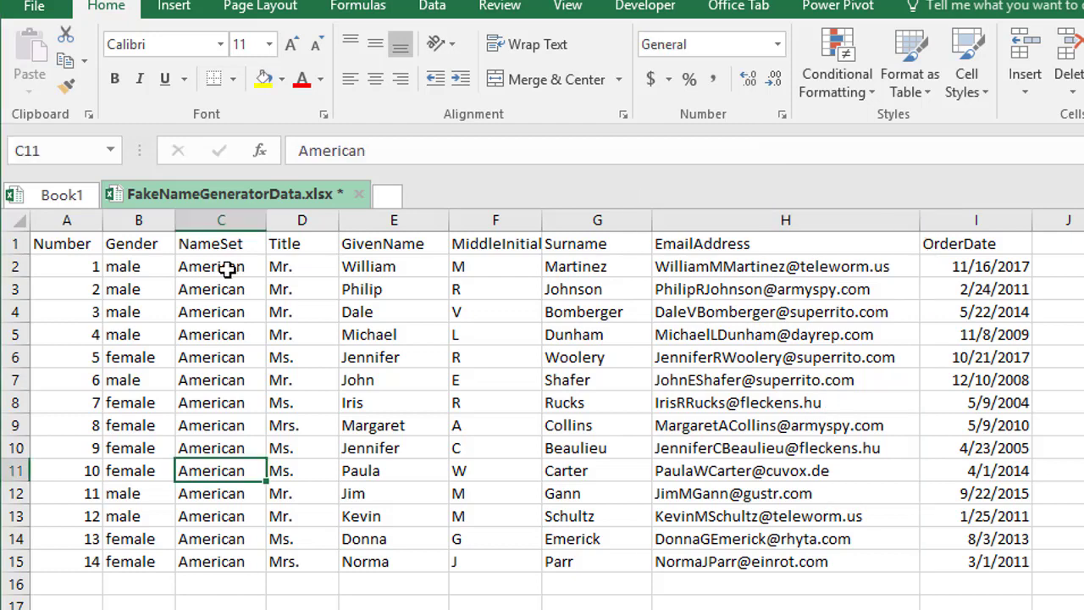
{"action": "left_click", "coordinate": [10, 448]}
{"action": "left_click", "coordinate": [10, 425]}
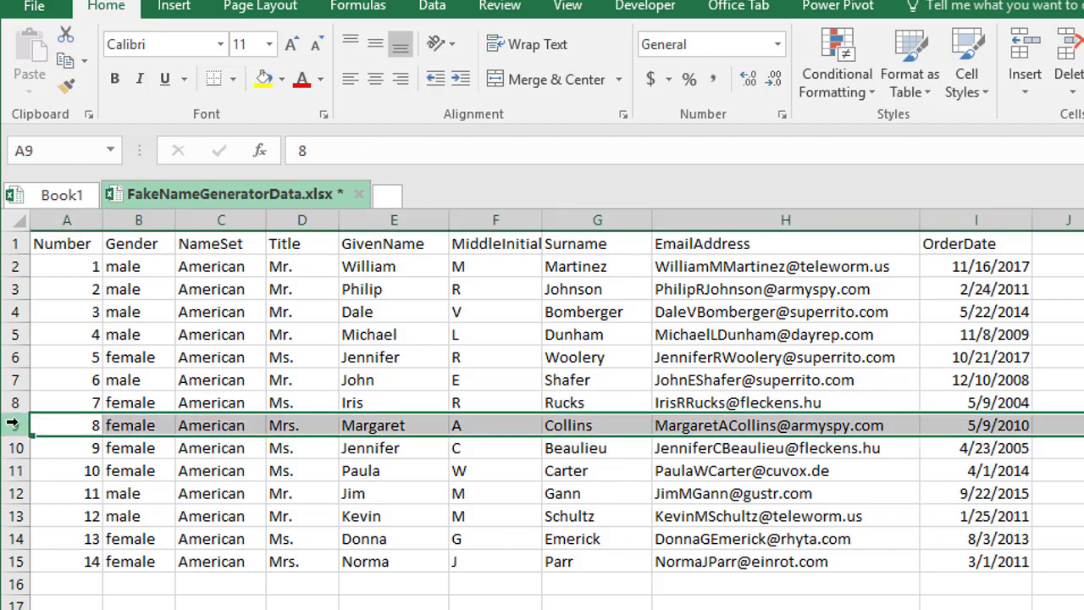
{"action": "right_click", "coordinate": [10, 425]}
{"action": "left_click", "coordinate": [73, 580]}
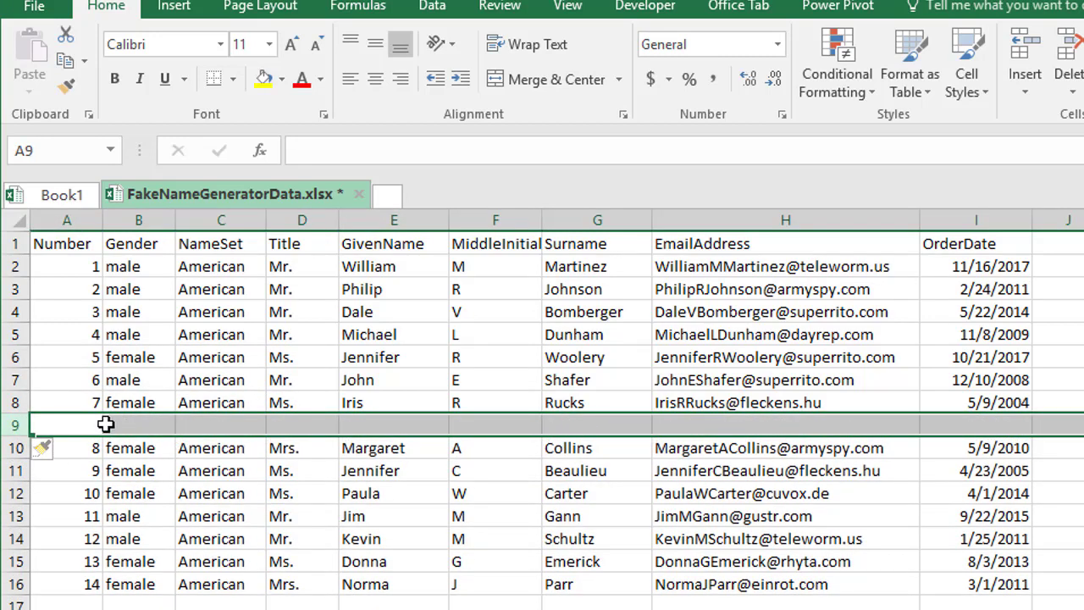
{"action": "left_click_drag", "start_coordinate": [70, 424], "coordinate": [939, 429]}
{"action": "key", "text": "ctrl+d"}
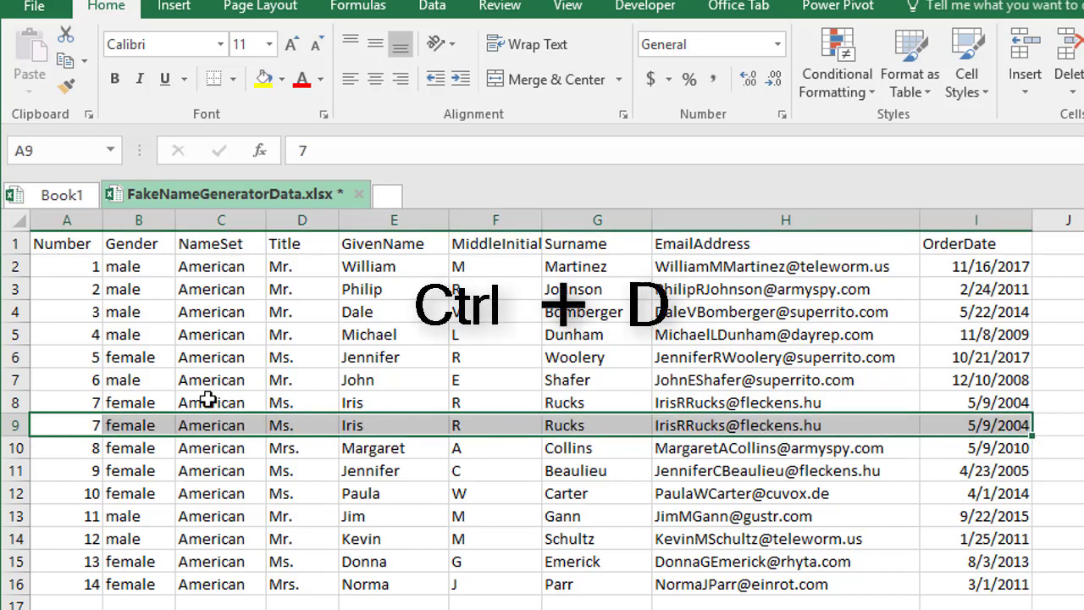
- Change the copy's surname in G9 to a different one, keeping the duplicated email
{"action": "left_click_drag", "start_coordinate": [81, 403], "coordinate": [1016, 428]}
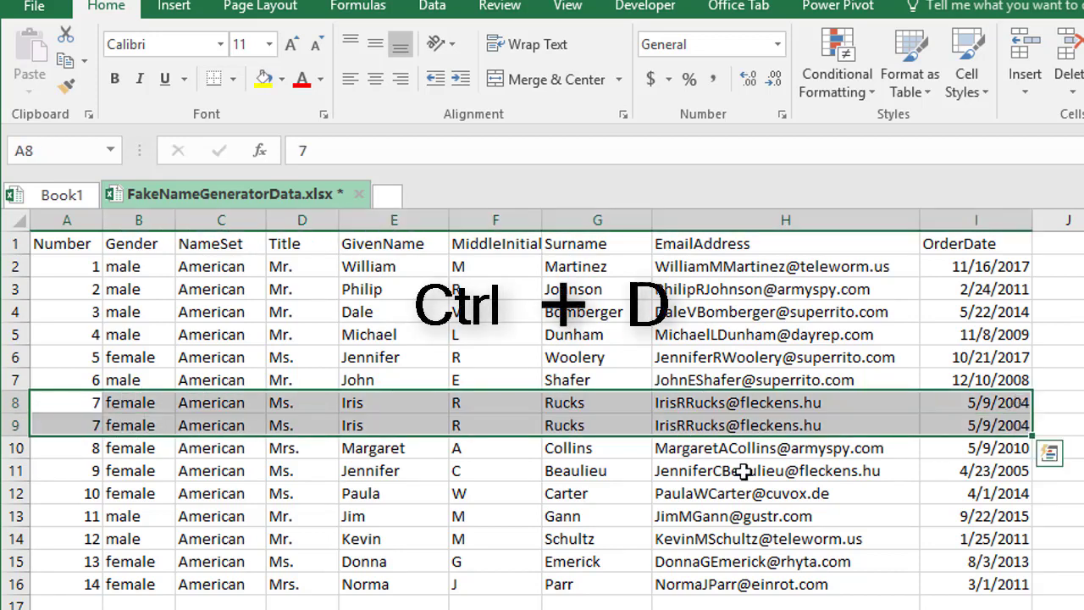
{"action": "left_click", "coordinate": [597, 426]}
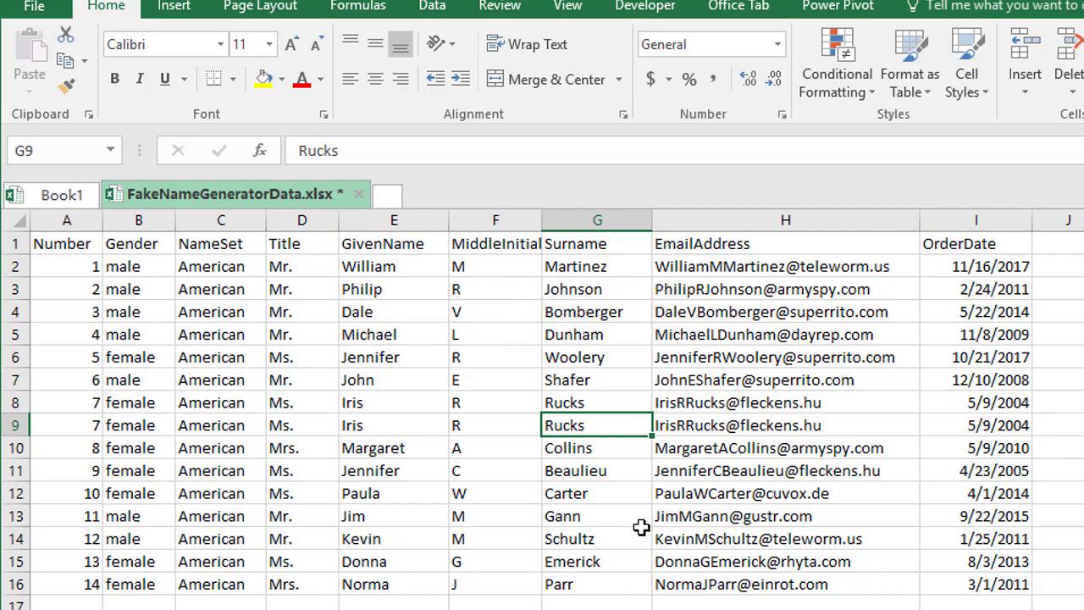
{"action": "type", "text": "Hu"}
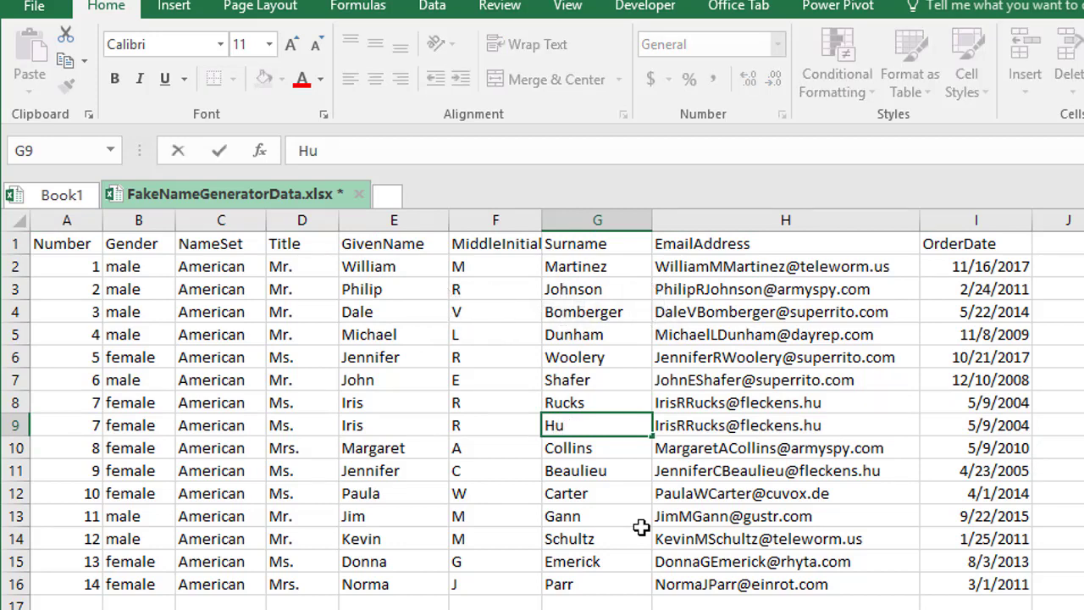
{"action": "type", "text": "cks"}
{"action": "key", "text": "Return"}
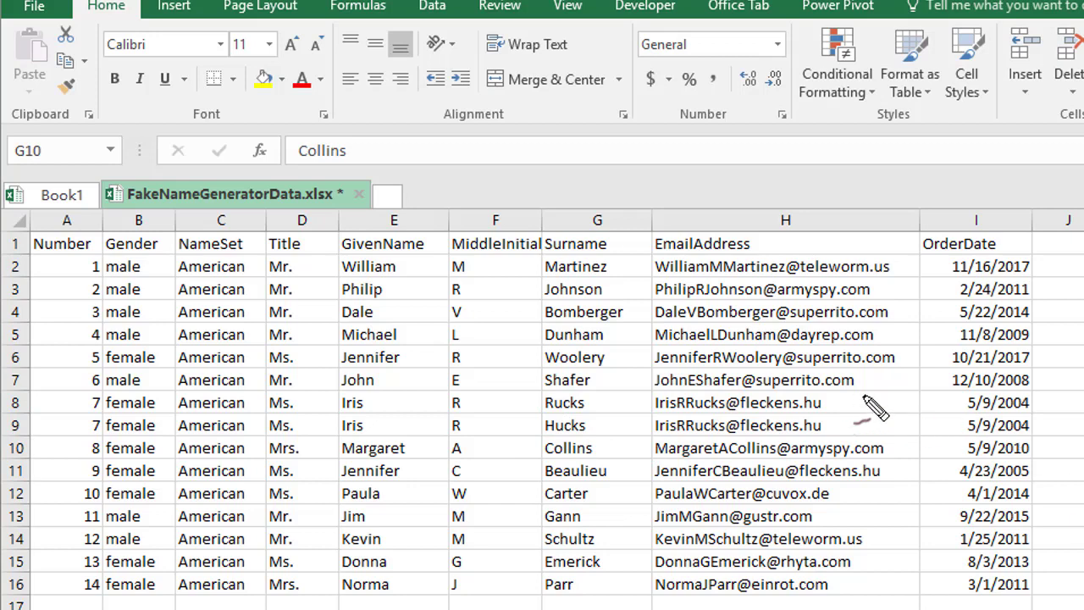
{"action": "mouse_move", "coordinate": [835, 404]}
{"action": "left_mouse_down"}
{"action": "mouse_move", "coordinate": [872, 408]}
{"action": "mouse_move", "coordinate": [834, 428]}
{"action": "mouse_move", "coordinate": [834, 405]}
{"action": "mouse_move", "coordinate": [838, 423]}
{"action": "mouse_move", "coordinate": [848, 415]}
{"action": "left_mouse_up"}
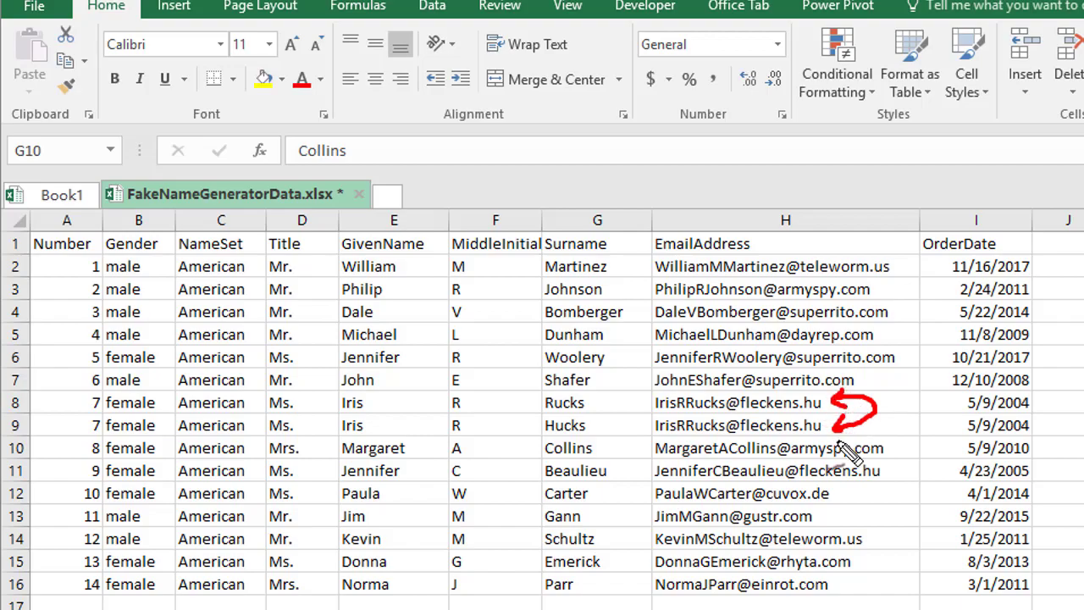
{"action": "key", "text": "Escape"}
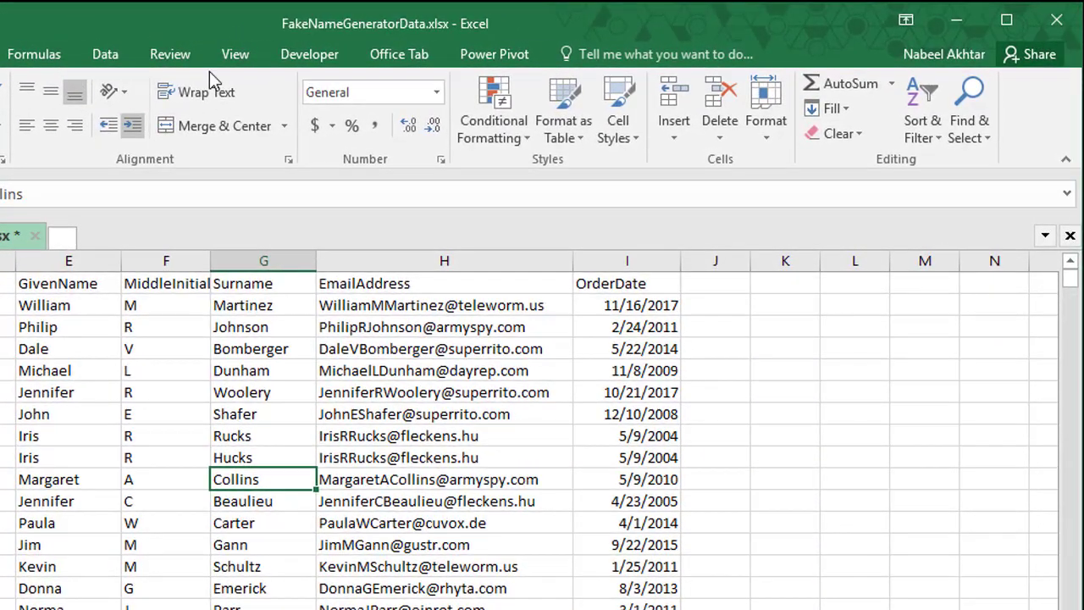
- On the Data tab, select the whole table and open Remove Duplicates
{"action": "left_click", "coordinate": [104, 53]}
{"action": "key", "text": "ctrl+a"}
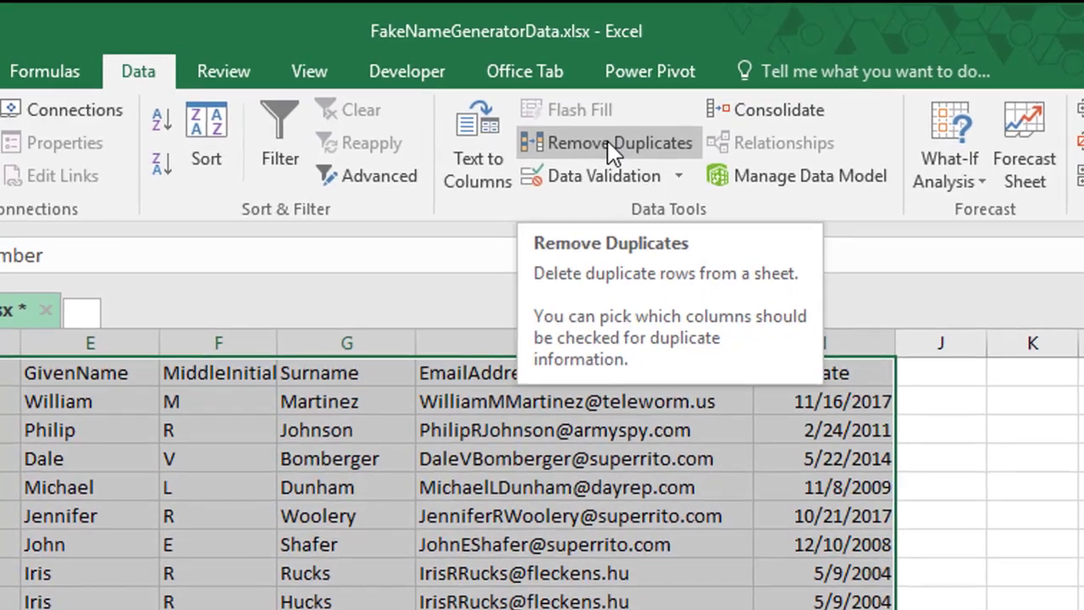
{"action": "left_click", "coordinate": [611, 150]}
{"action": "left_click_drag", "start_coordinate": [766, 139], "coordinate": [578, 115]}
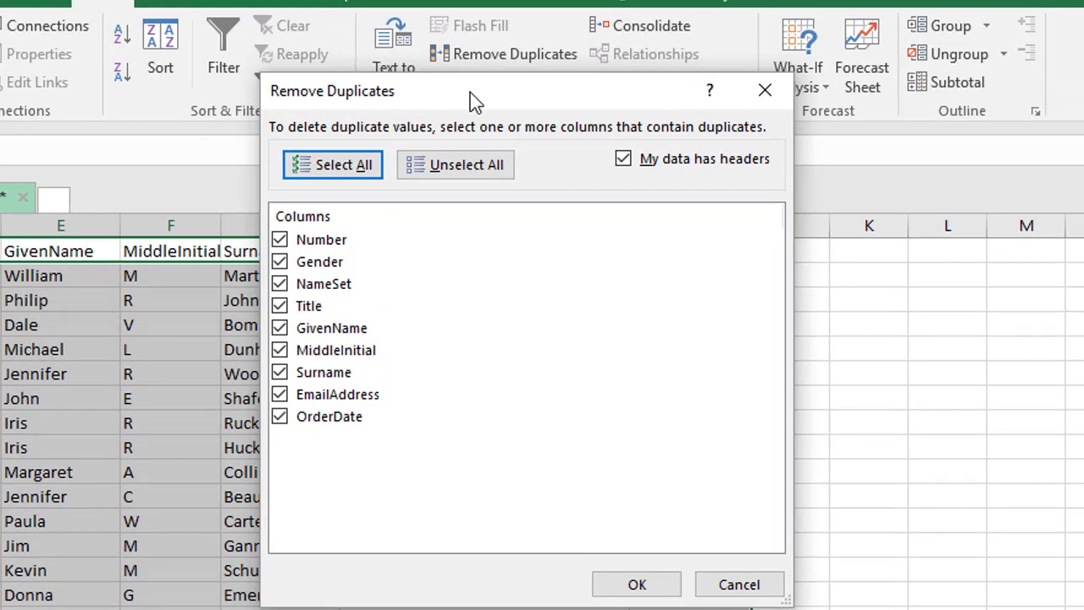
- Run Remove Duplicates comparing only the EmailAddress column
{"action": "left_click", "coordinate": [481, 168]}
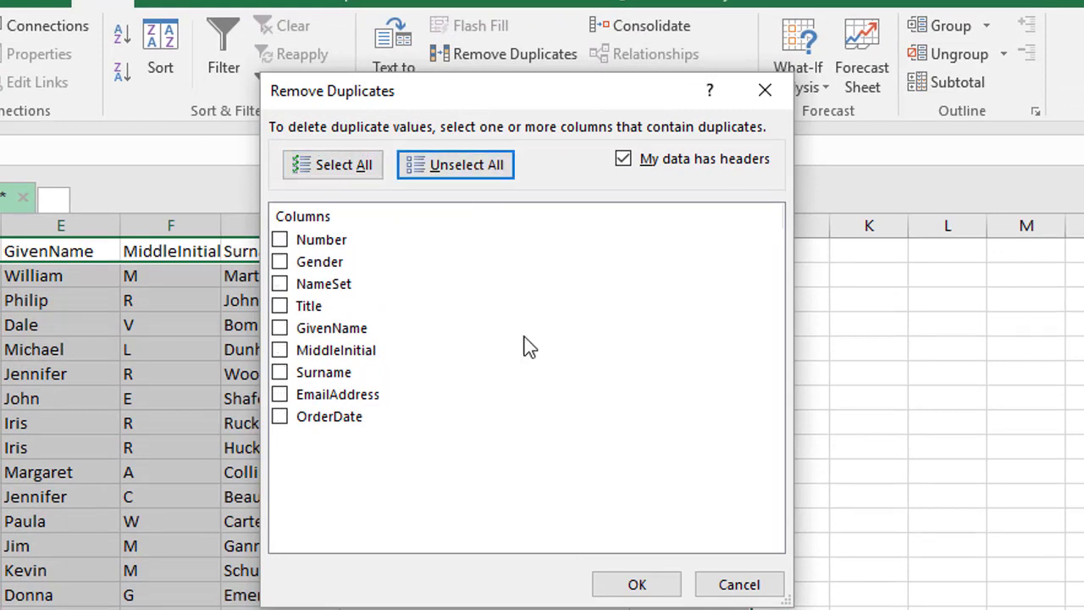
{"action": "left_click", "coordinate": [280, 394]}
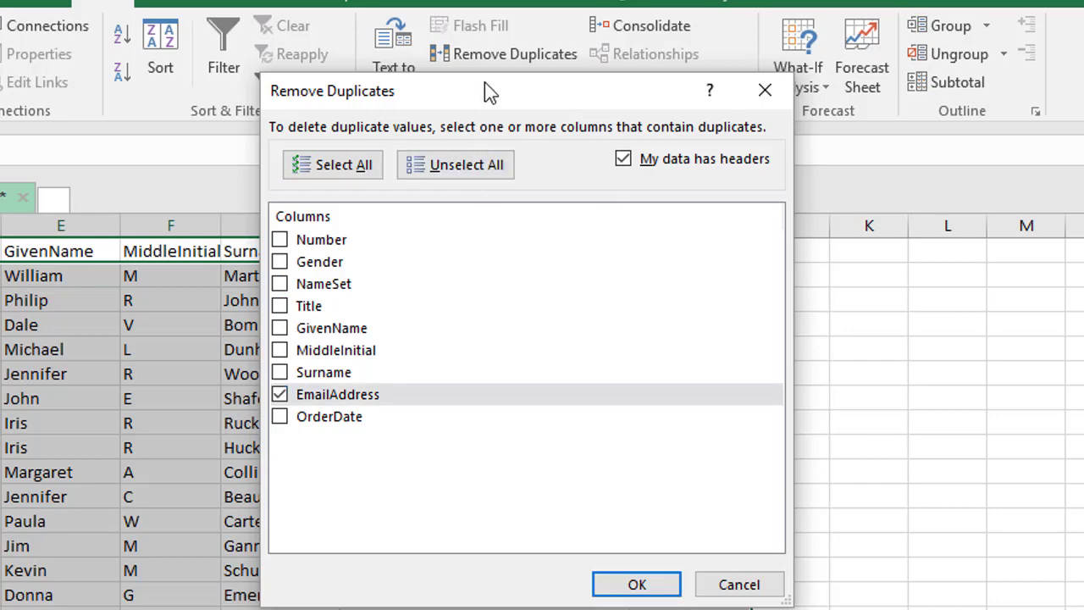
{"action": "left_click_drag", "start_coordinate": [474, 98], "coordinate": [851, 43]}
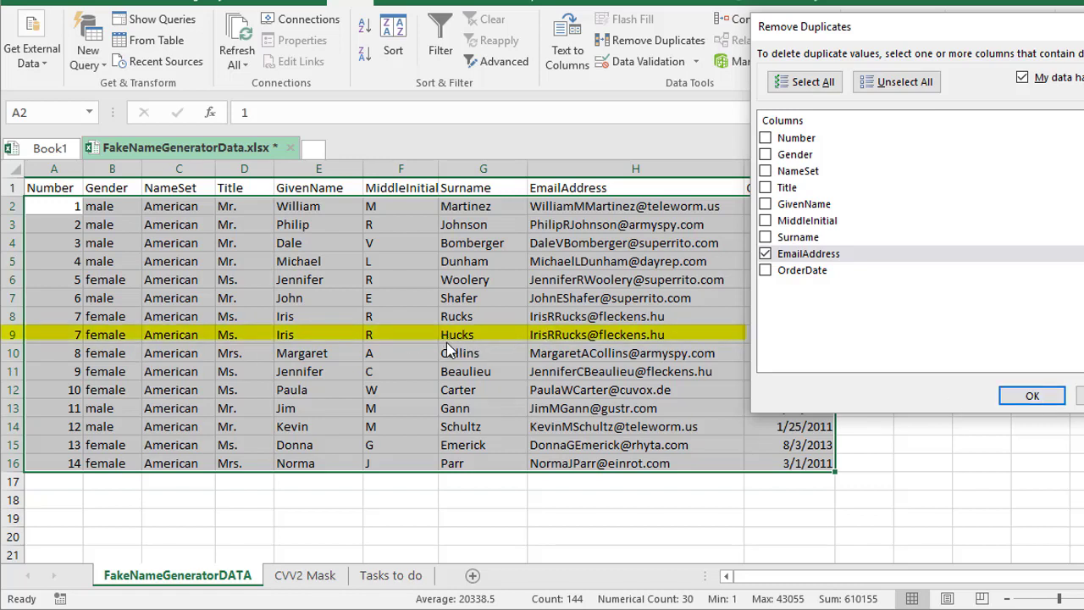
{"action": "left_click", "coordinate": [1032, 395]}
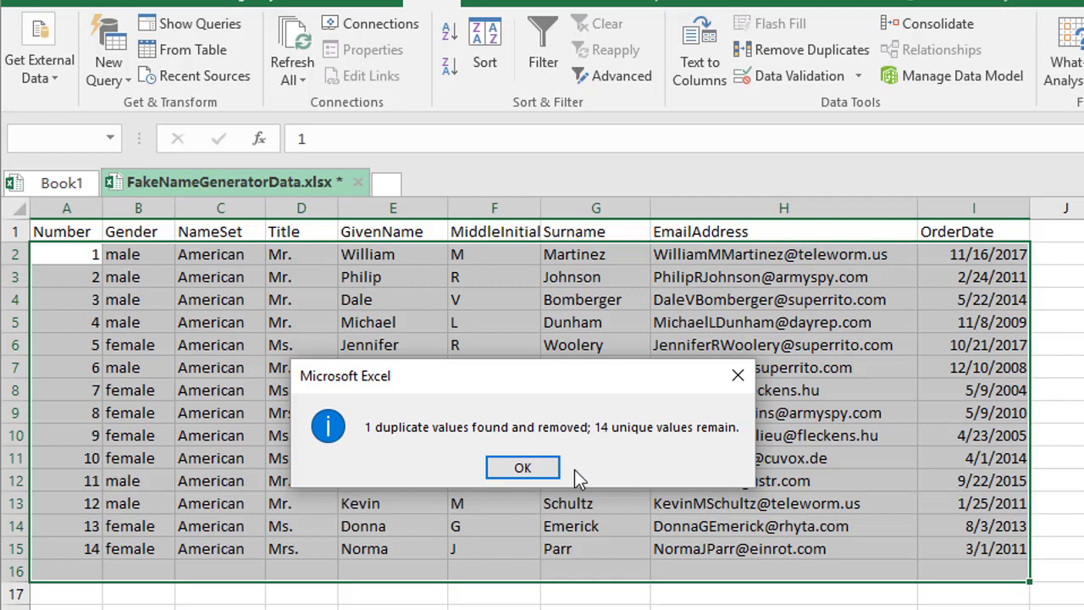
- Dismiss the one-duplicate-removed report and clear the table selection
{"action": "left_click", "coordinate": [523, 468]}
{"action": "left_click", "coordinate": [371, 419]}
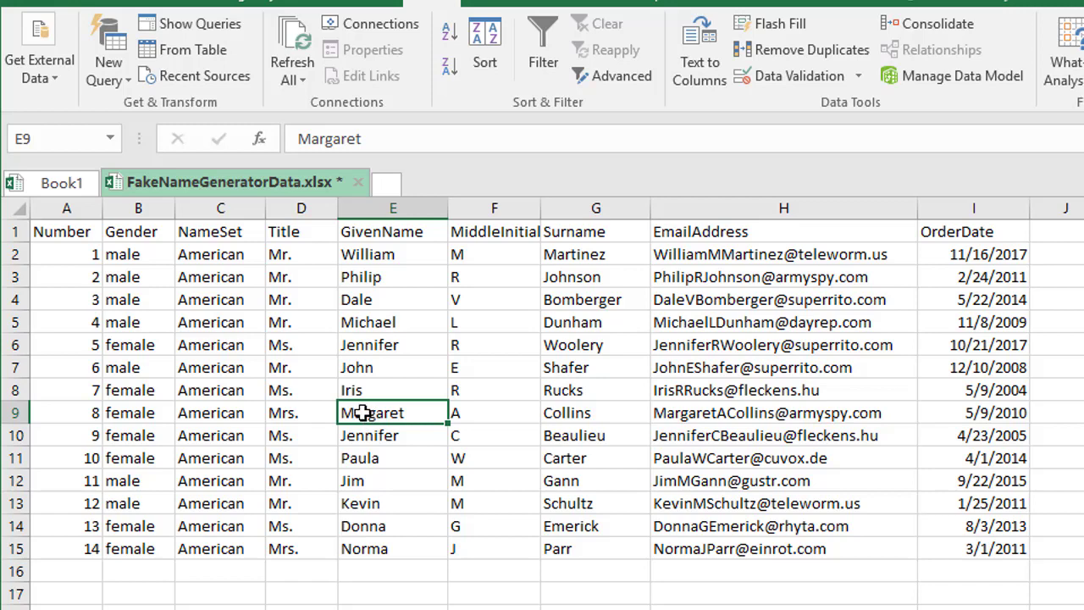
- Insert a new row 9 filled with a copy of row 8, then compare the email cells H8:H9
{"action": "right_click", "coordinate": [16, 410]}
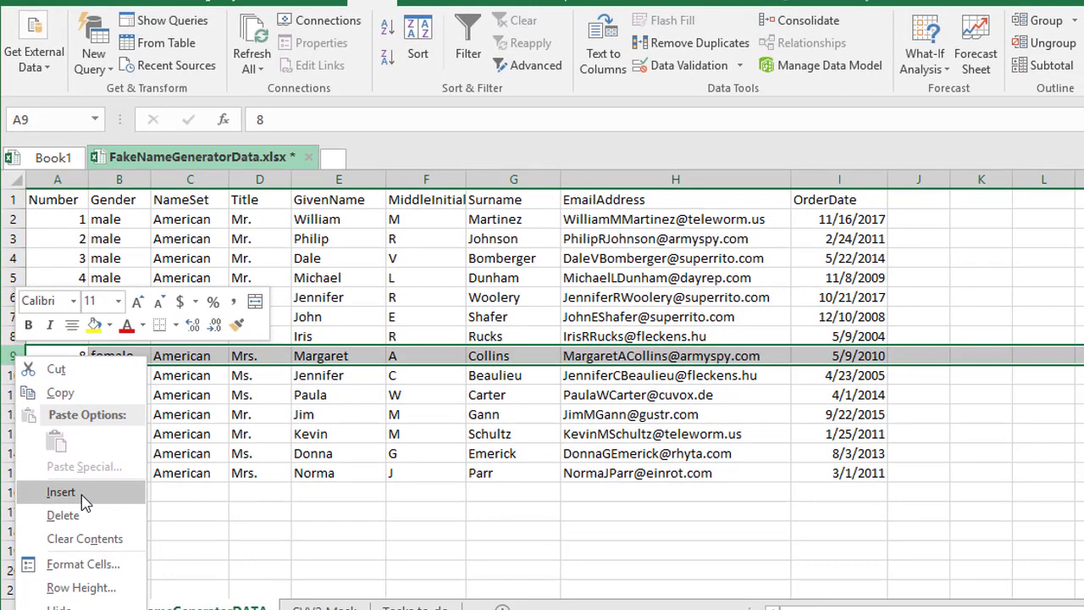
{"action": "left_click", "coordinate": [82, 498]}
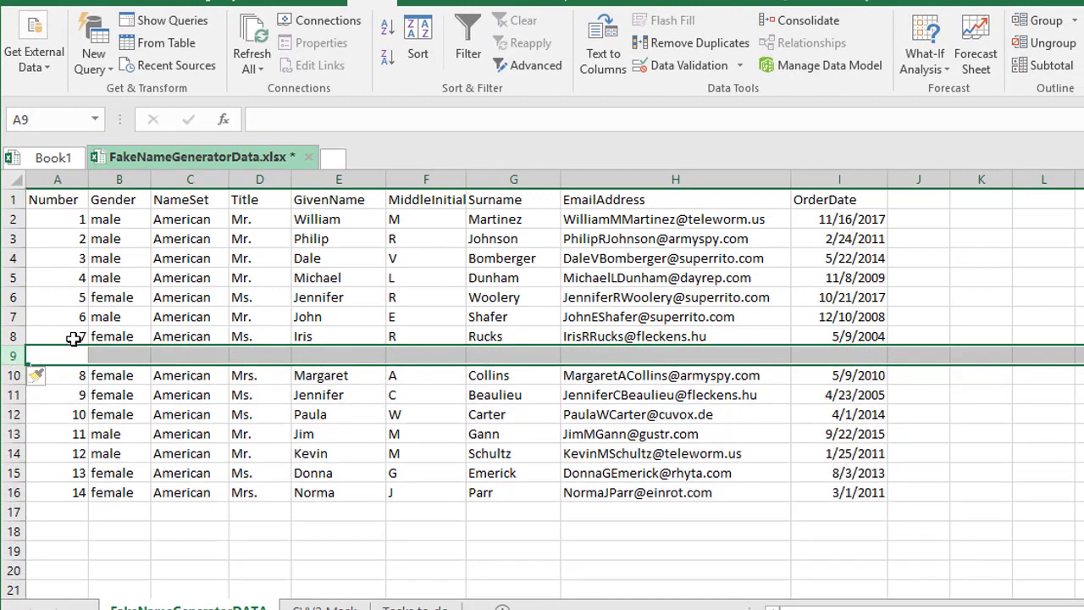
{"action": "key", "text": "ctrl+d"}
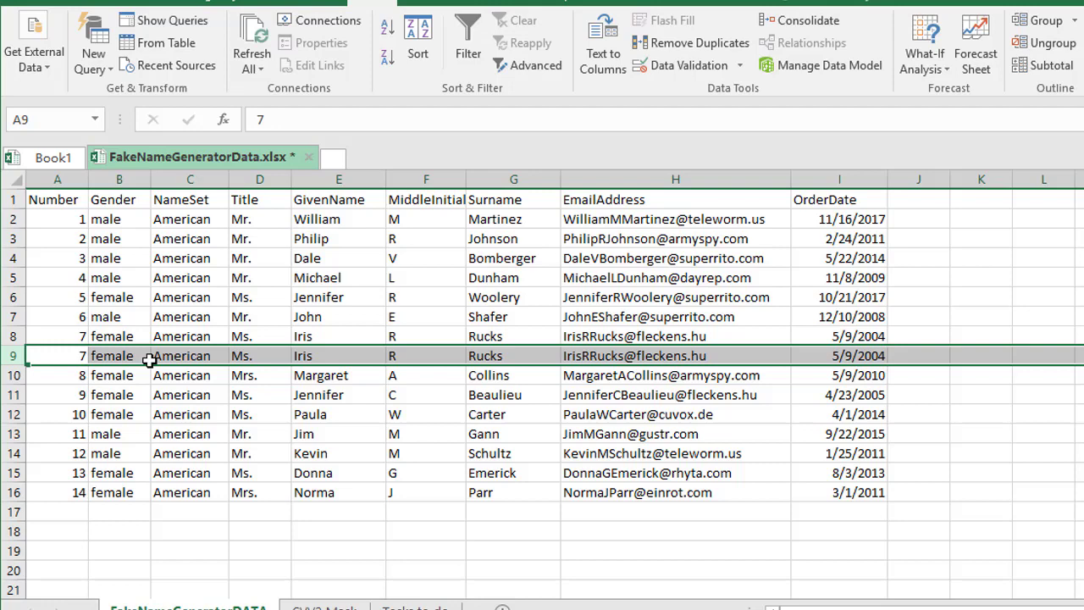
{"action": "left_click", "coordinate": [488, 336]}
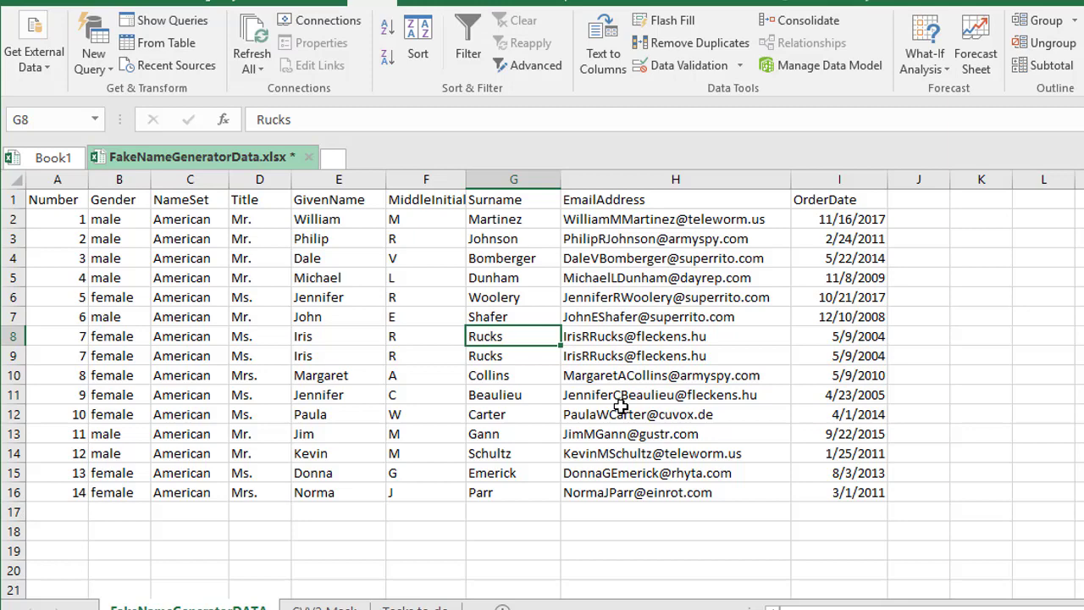
{"action": "left_click_drag", "start_coordinate": [612, 337], "coordinate": [614, 356]}
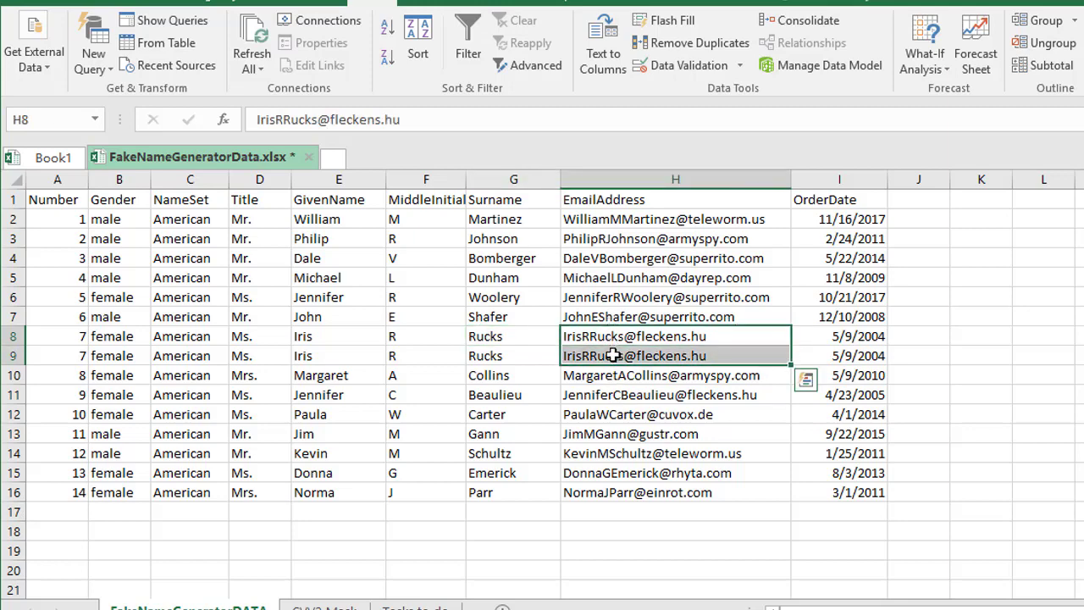
- Give row 9 a different surname and change its OrderDate to 5/9/2010
{"action": "left_click", "coordinate": [509, 355]}
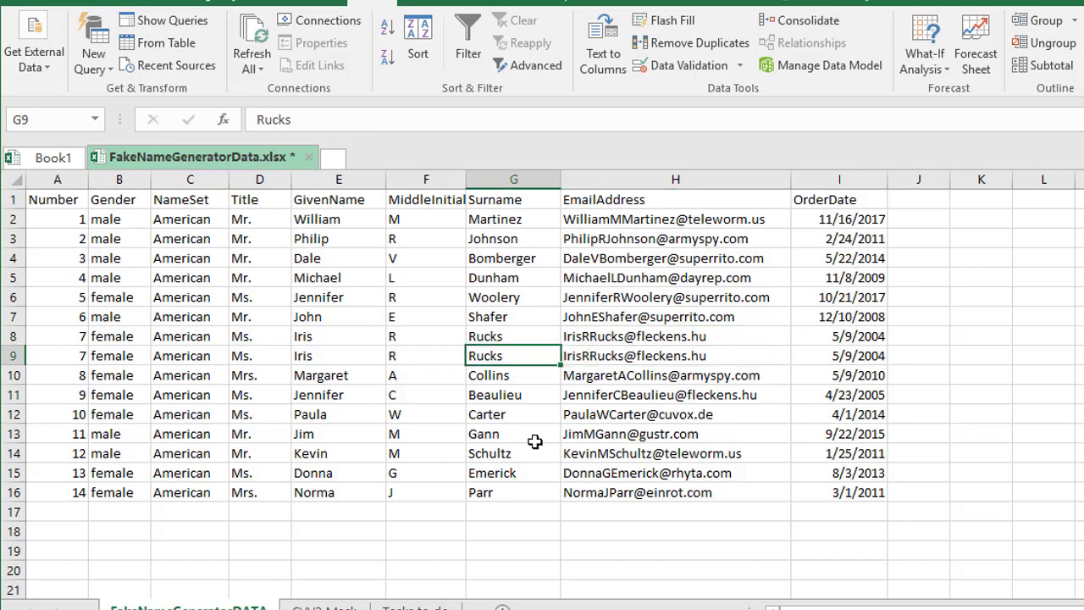
{"action": "type", "text": "Hucks"}
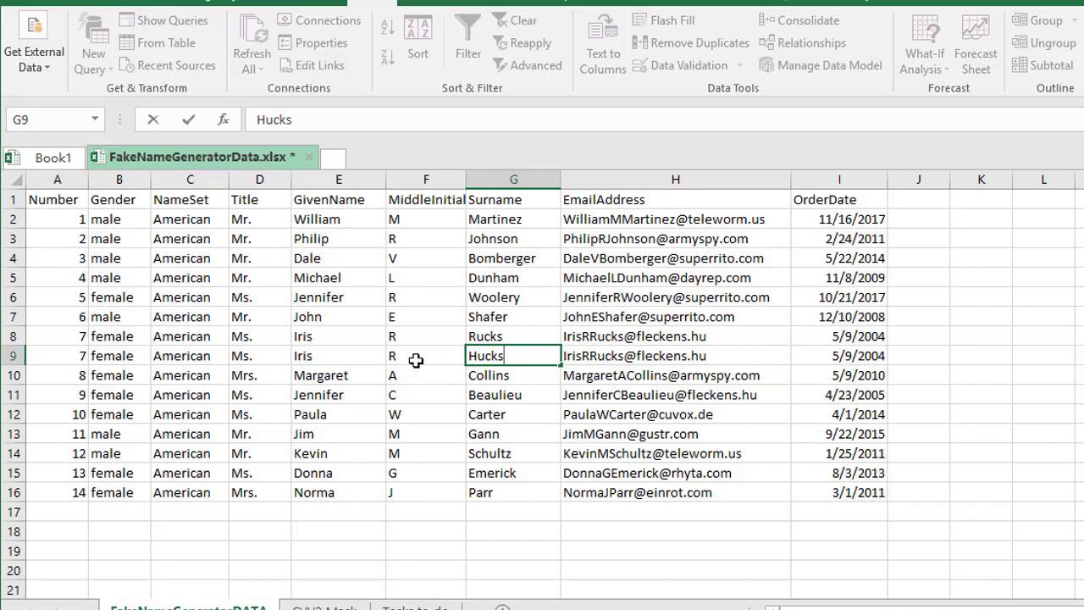
{"action": "left_click", "coordinate": [867, 354]}
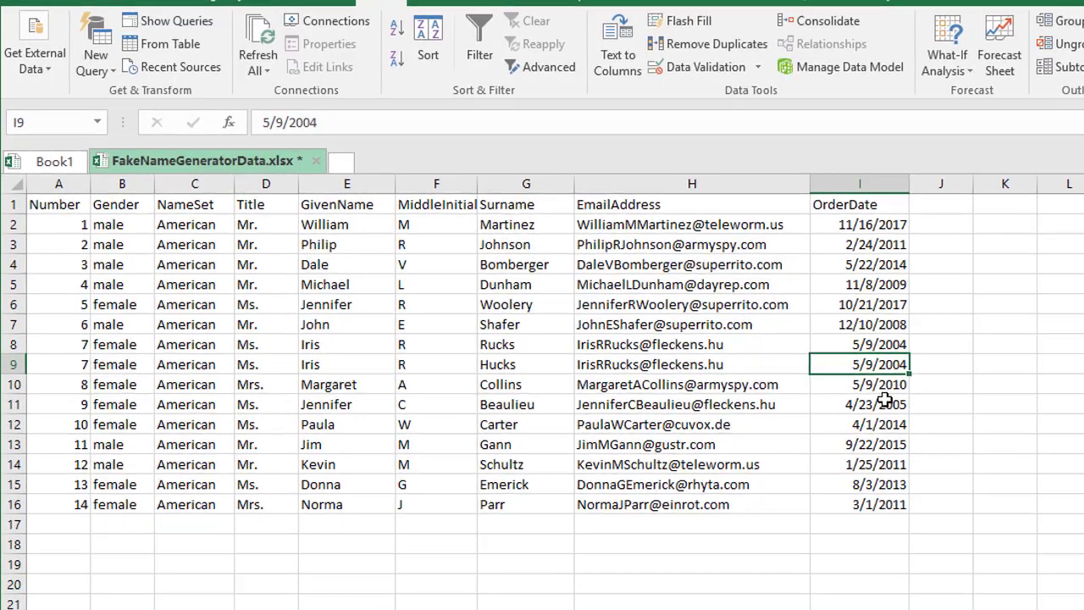
{"action": "key", "text": "F2"}
{"action": "key", "text": "BackSpace"}
{"action": "key", "text": "BackSpace"}
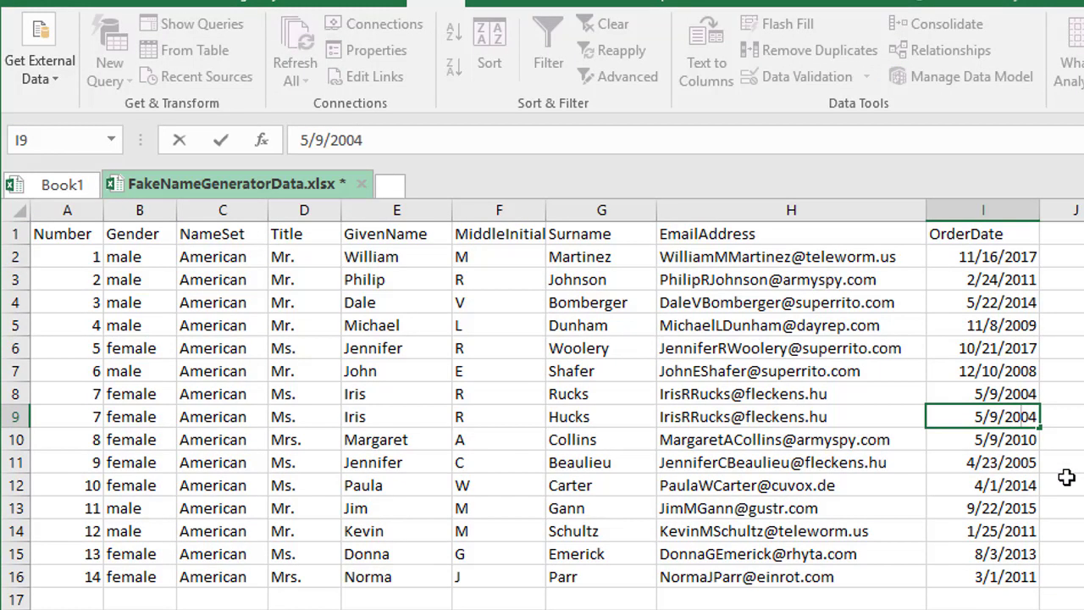
{"action": "type", "text": "10"}
{"action": "key", "text": "Return"}
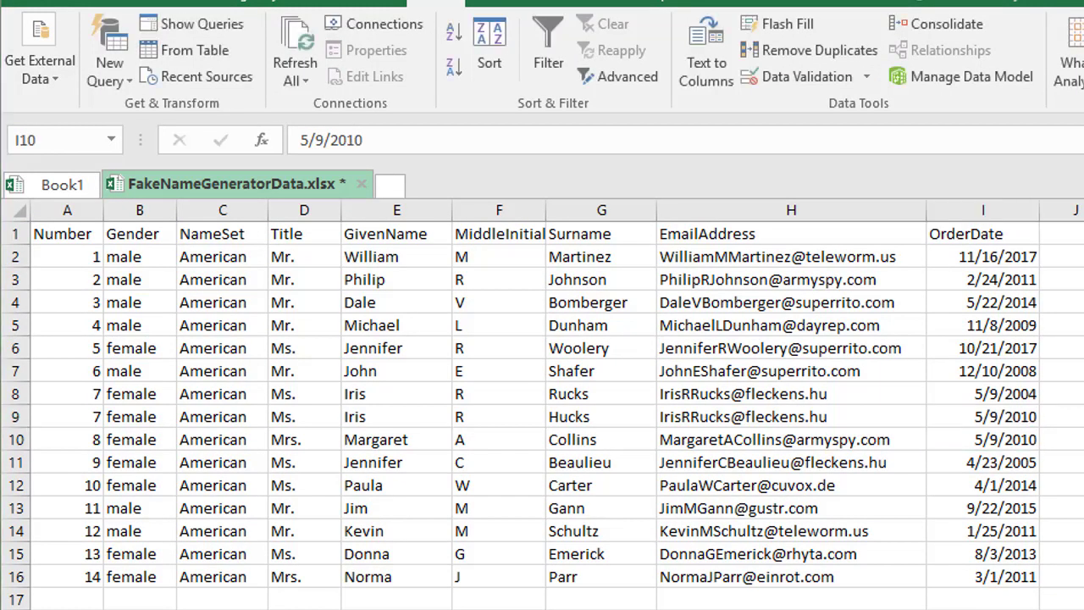
{"action": "mouse_move", "coordinate": [1079, 372]}
{"action": "left_mouse_down"}
{"action": "mouse_move", "coordinate": [224, 372]}
{"action": "mouse_move", "coordinate": [56, 418]}
{"action": "mouse_move", "coordinate": [549, 442]}
{"action": "left_mouse_up"}
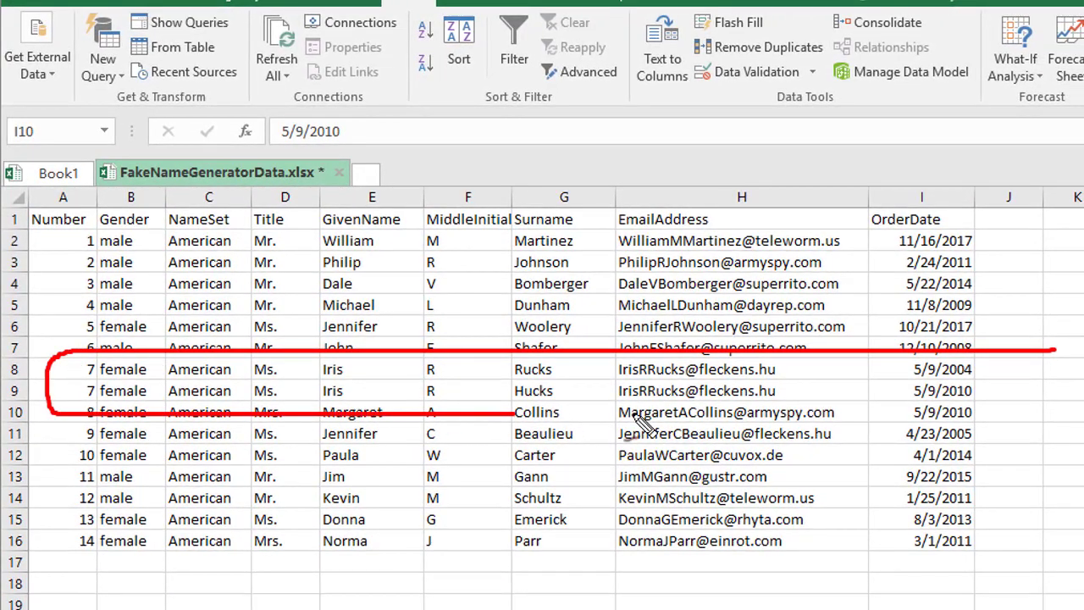
{"action": "mouse_move", "coordinate": [641, 415]}
{"action": "left_mouse_down"}
{"action": "mouse_move", "coordinate": [1047, 411]}
{"action": "mouse_move", "coordinate": [1042, 356]}
{"action": "left_mouse_up"}
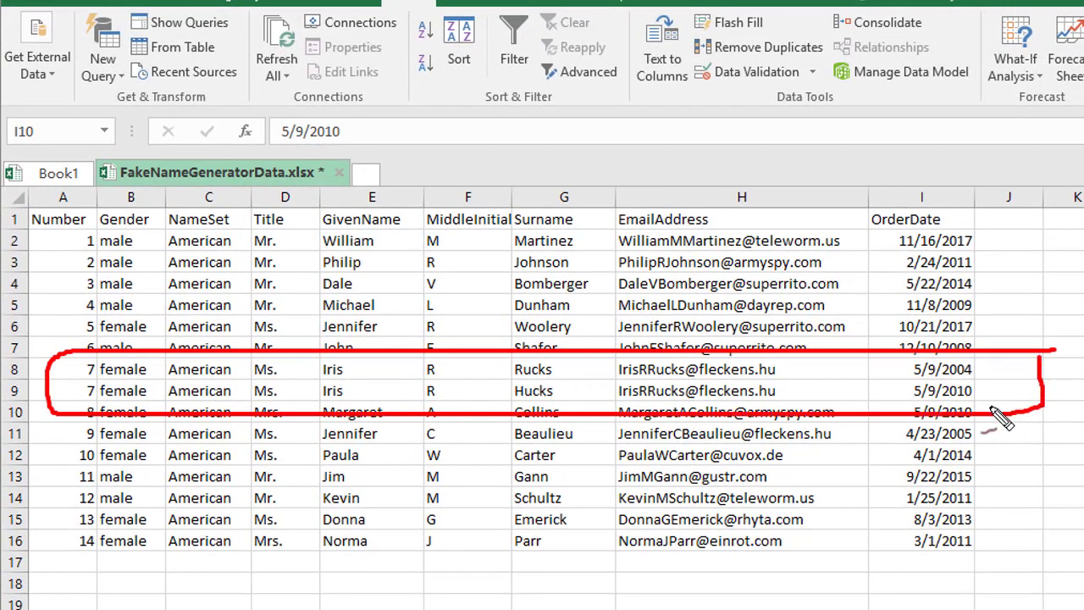
{"action": "mouse_move", "coordinate": [1082, 390]}
{"action": "left_mouse_down"}
{"action": "mouse_move", "coordinate": [987, 386]}
{"action": "mouse_move", "coordinate": [973, 394]}
{"action": "mouse_move", "coordinate": [1001, 398]}
{"action": "left_mouse_up"}
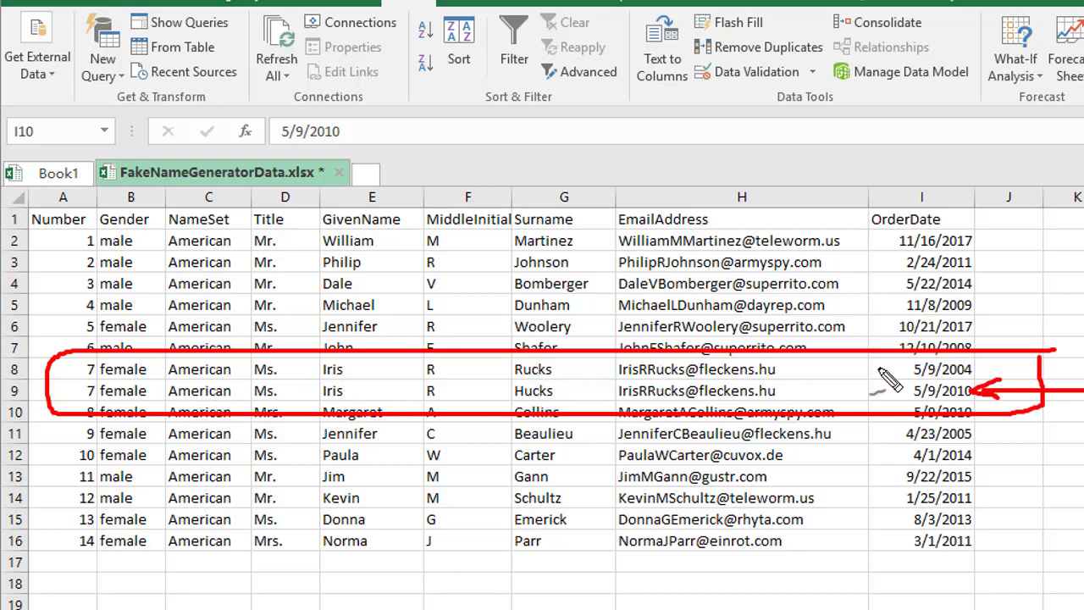
{"action": "mouse_move", "coordinate": [778, 27]}
{"action": "left_mouse_down"}
{"action": "mouse_move", "coordinate": [775, 82]}
{"action": "mouse_move", "coordinate": [746, 27]}
{"action": "left_mouse_up"}
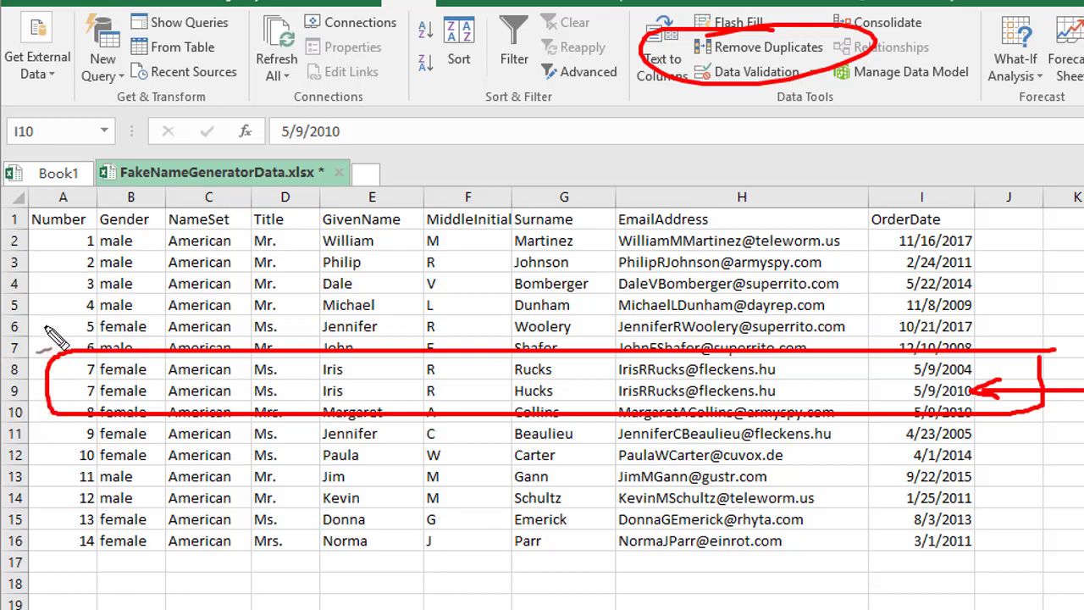
{"action": "mouse_move", "coordinate": [46, 325]}
{"action": "left_mouse_down"}
{"action": "mouse_move", "coordinate": [36, 359]}
{"action": "mouse_move", "coordinate": [49, 412]}
{"action": "mouse_move", "coordinate": [80, 395]}
{"action": "left_mouse_up"}
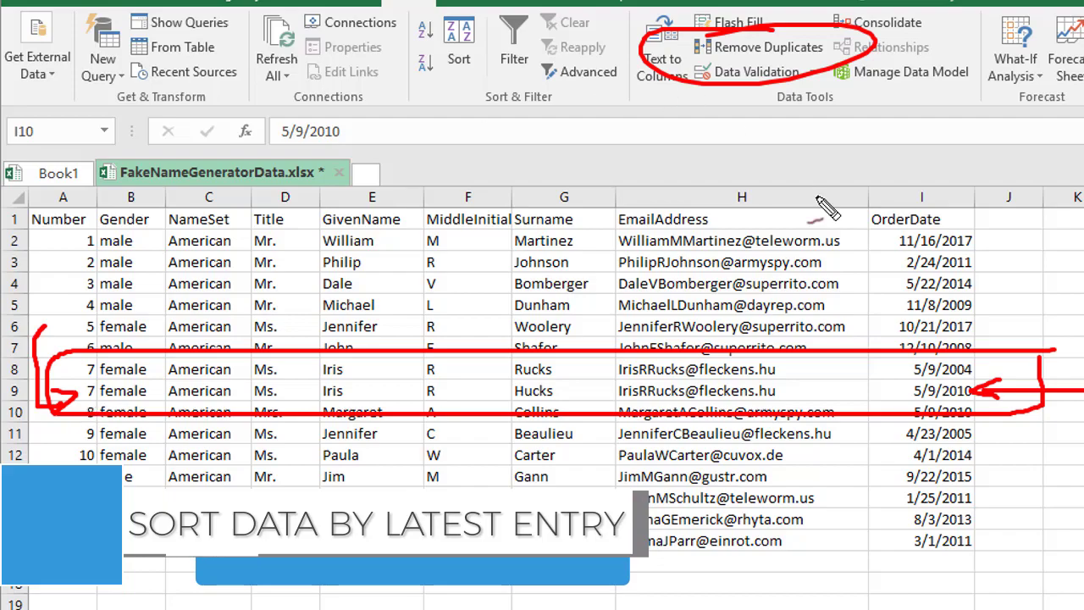
{"action": "key", "text": "Escape"}
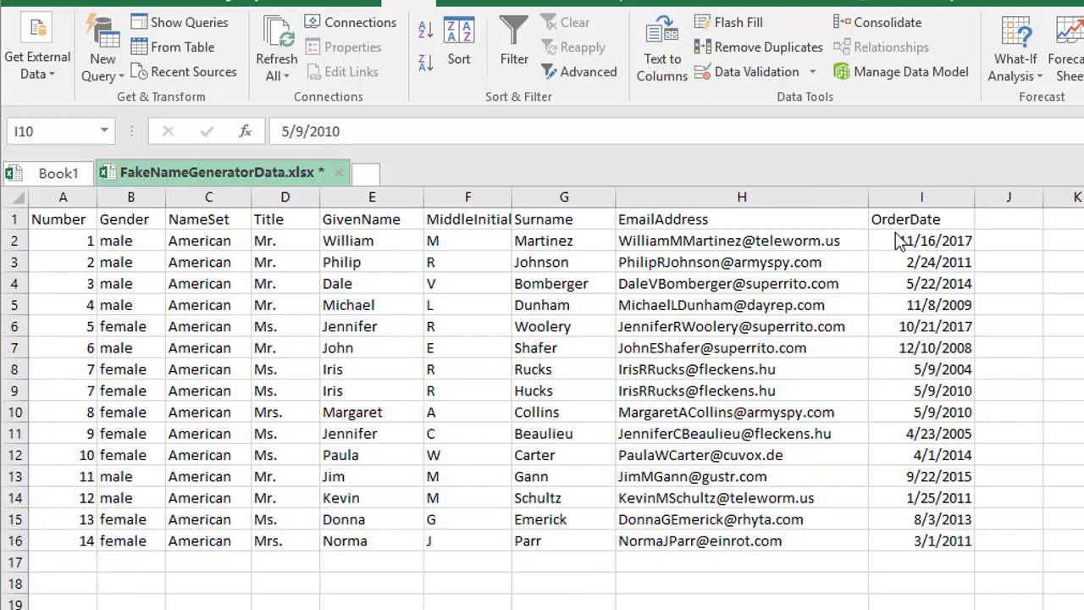
- Sort the table by OrderDate from newest to oldest with Sort Z to A
{"action": "left_click", "coordinate": [910, 219]}
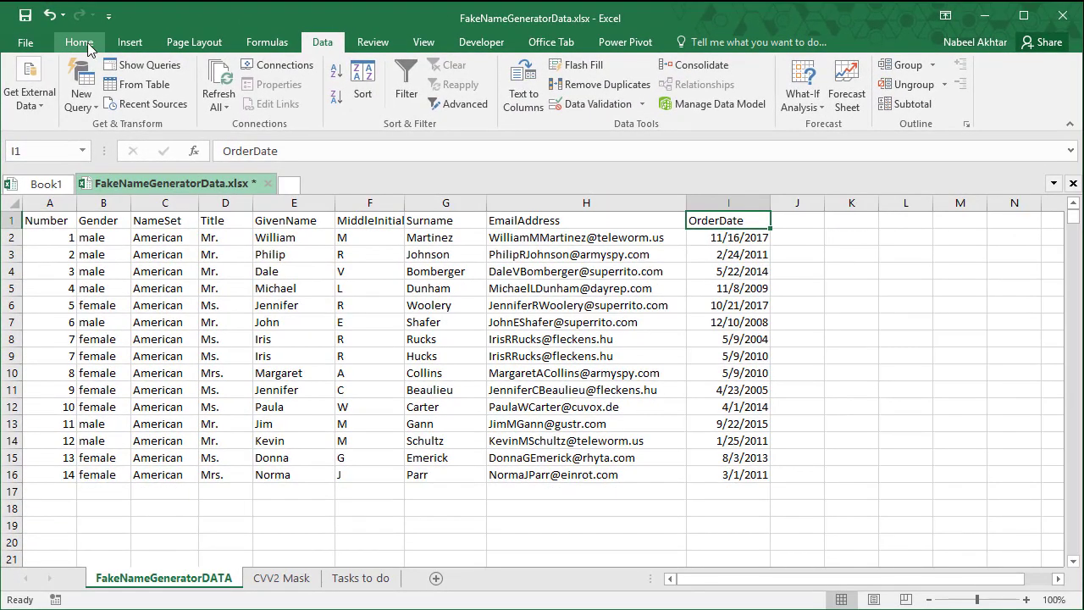
{"action": "left_click", "coordinate": [86, 26]}
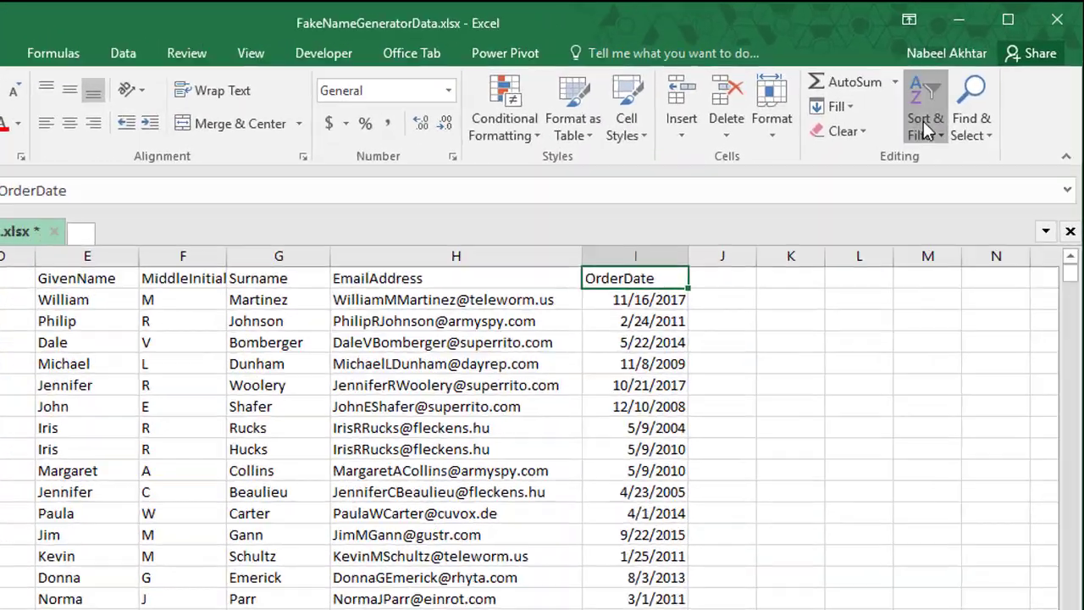
{"action": "left_click", "coordinate": [958, 94]}
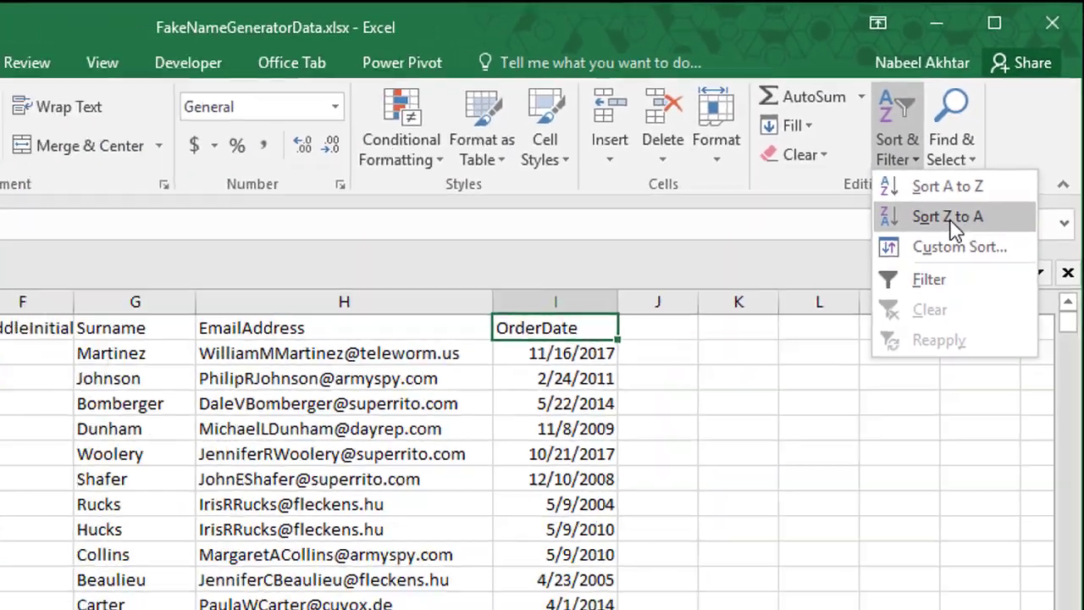
{"action": "left_click", "coordinate": [923, 292]}
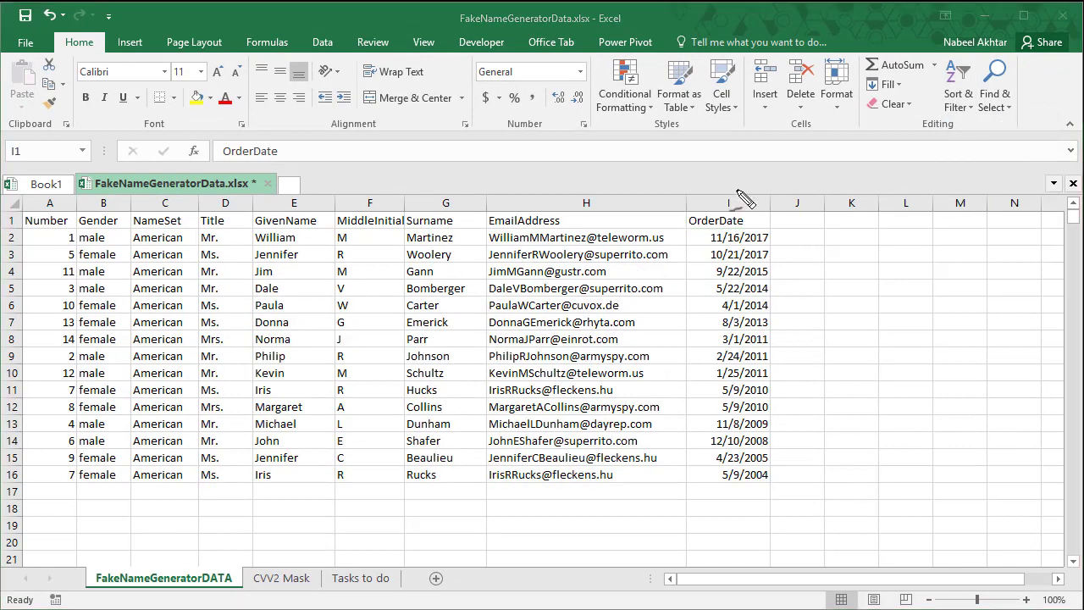
- Mark the newest and oldest dates with red ink strokes, then clear them
{"action": "mouse_move", "coordinate": [742, 201]}
{"action": "left_mouse_down"}
{"action": "mouse_move", "coordinate": [786, 274]}
{"action": "mouse_move", "coordinate": [786, 296]}
{"action": "left_mouse_up"}
{"action": "left_click_drag", "start_coordinate": [693, 354], "coordinate": [718, 451]}
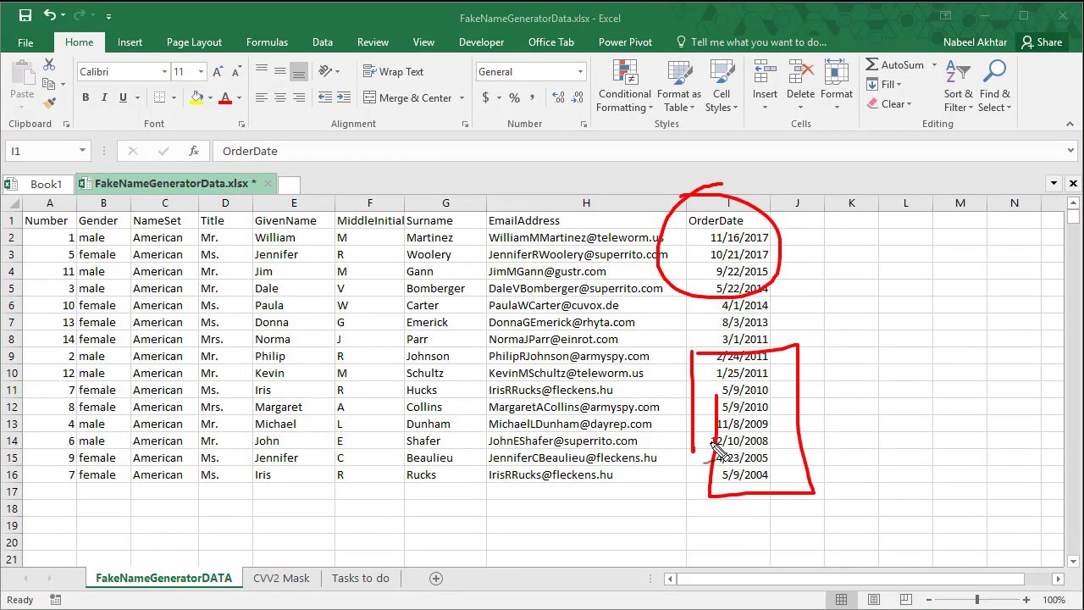
{"action": "left_click_drag", "start_coordinate": [687, 381], "coordinate": [641, 426]}
{"action": "left_click_drag", "start_coordinate": [808, 391], "coordinate": [849, 421]}
{"action": "left_click_drag", "start_coordinate": [778, 522], "coordinate": [788, 518]}
{"action": "mouse_move", "coordinate": [745, 501]}
{"action": "left_mouse_down"}
{"action": "mouse_move", "coordinate": [744, 520]}
{"action": "mouse_move", "coordinate": [716, 535]}
{"action": "left_mouse_up"}
{"action": "left_click_drag", "start_coordinate": [781, 521], "coordinate": [800, 531]}
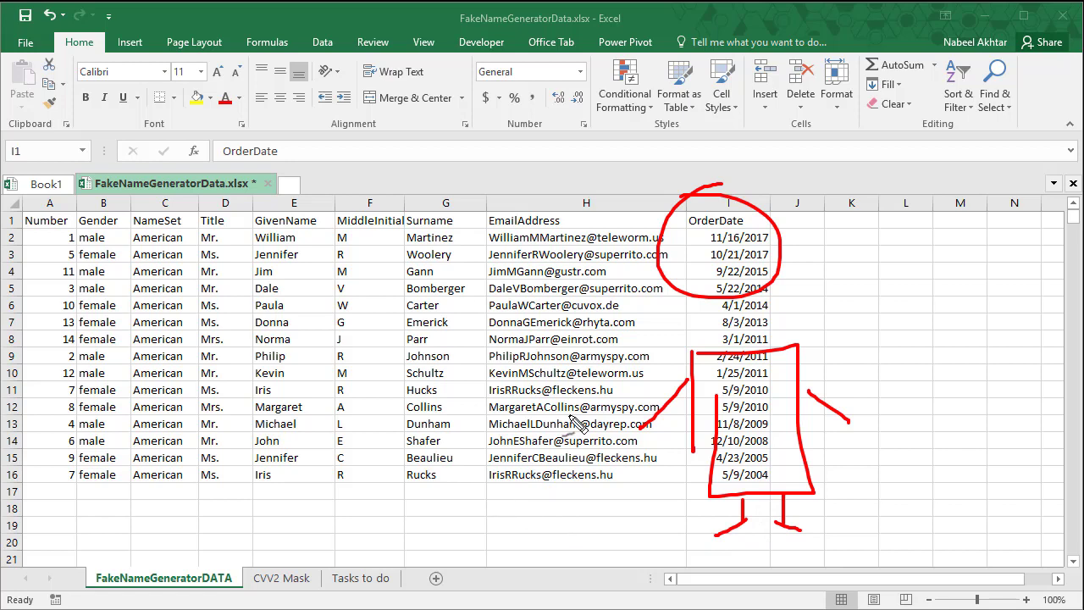
{"action": "key", "text": "Escape"}
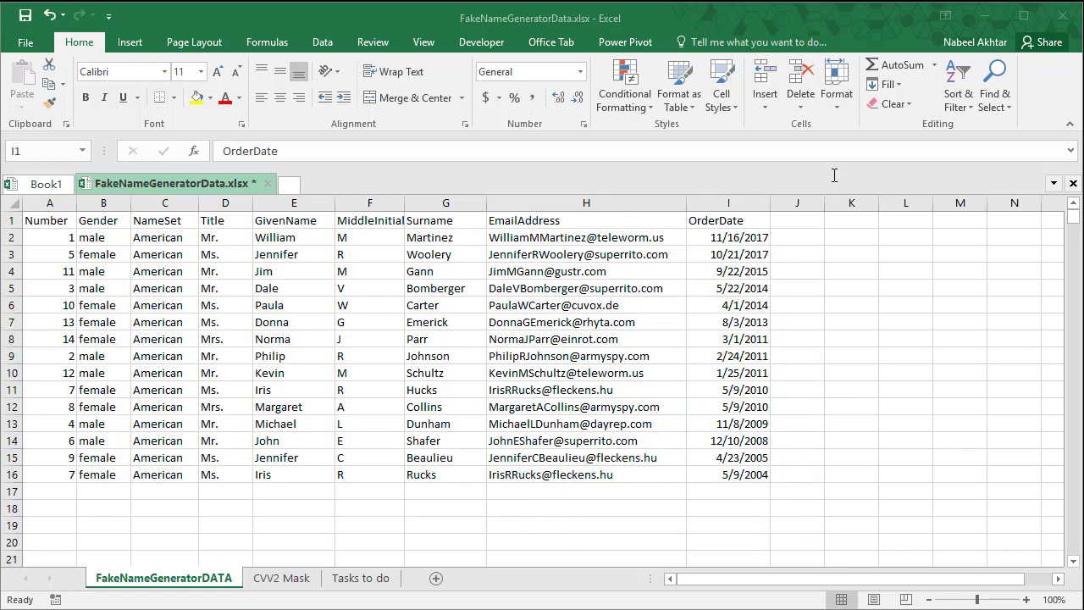
- Select the table A1:I16 and switch to the Data tab
{"action": "left_click_drag", "start_coordinate": [25, 219], "coordinate": [766, 476]}
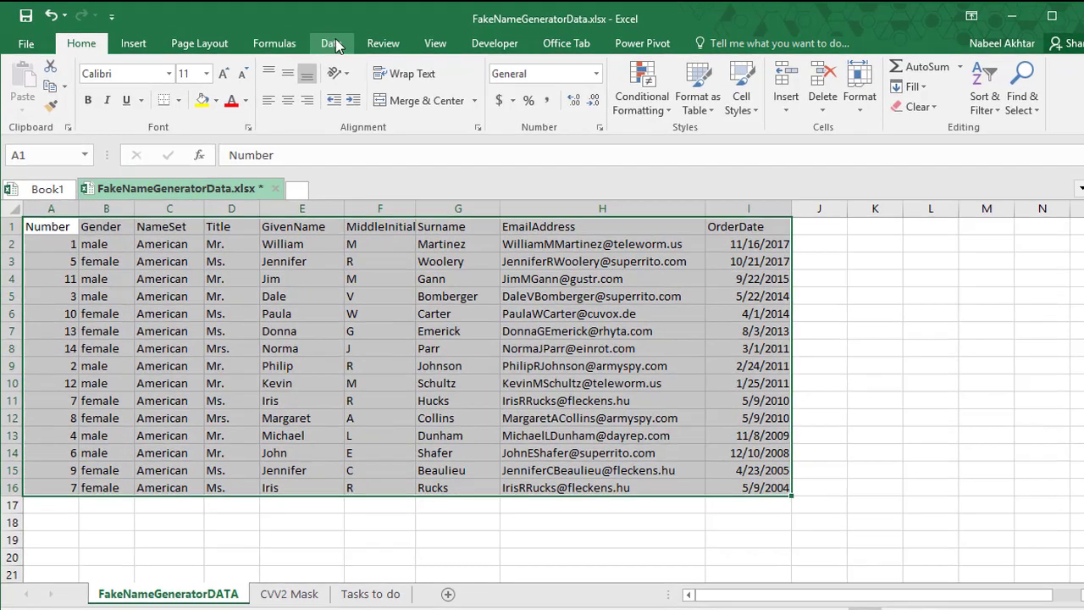
{"action": "left_click", "coordinate": [322, 43]}
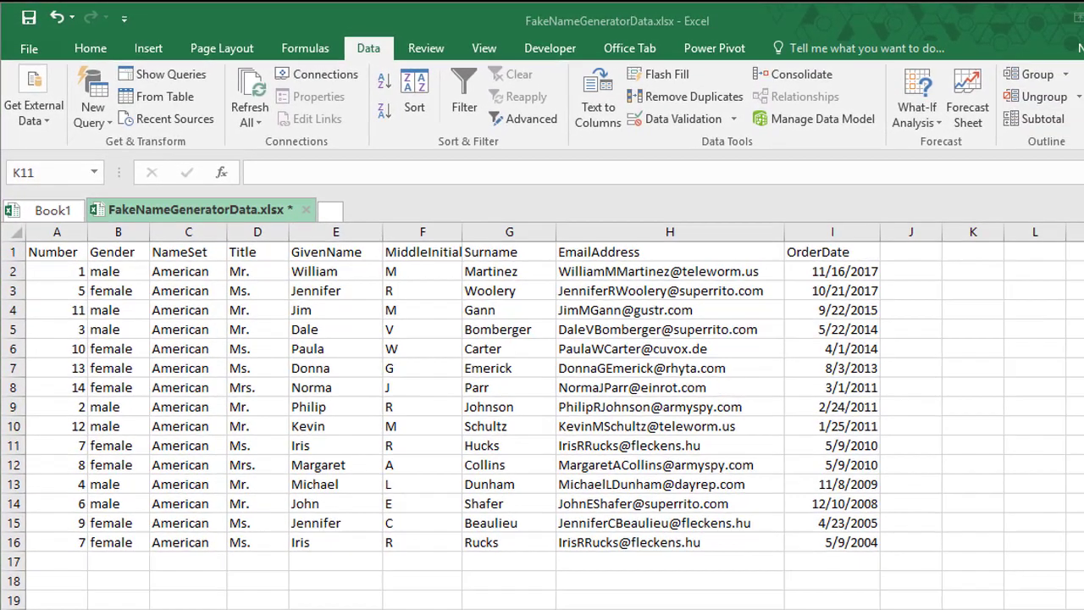
{"action": "mouse_move", "coordinate": [935, 537]}
{"action": "left_mouse_down"}
{"action": "mouse_move", "coordinate": [101, 546]}
{"action": "mouse_move", "coordinate": [127, 560]}
{"action": "mouse_move", "coordinate": [925, 536]}
{"action": "left_mouse_up"}
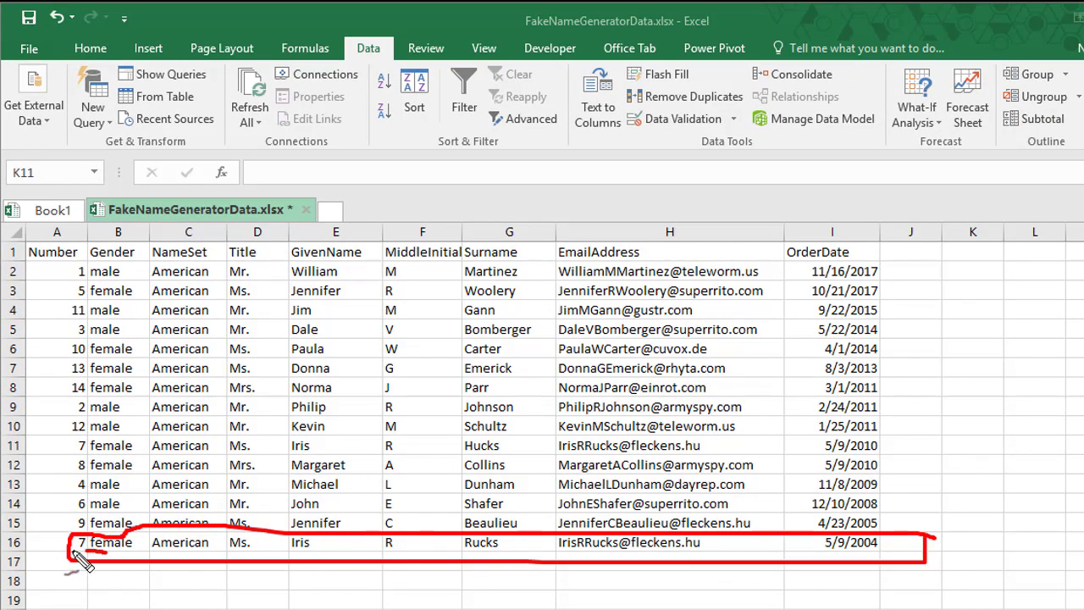
- Mark the duplicate record-7 rows 11 and 16 in red, clear the ink, and reselect the table
{"action": "mouse_move", "coordinate": [72, 552]}
{"action": "left_mouse_down"}
{"action": "mouse_move", "coordinate": [52, 439]}
{"action": "mouse_move", "coordinate": [73, 444]}
{"action": "left_mouse_up"}
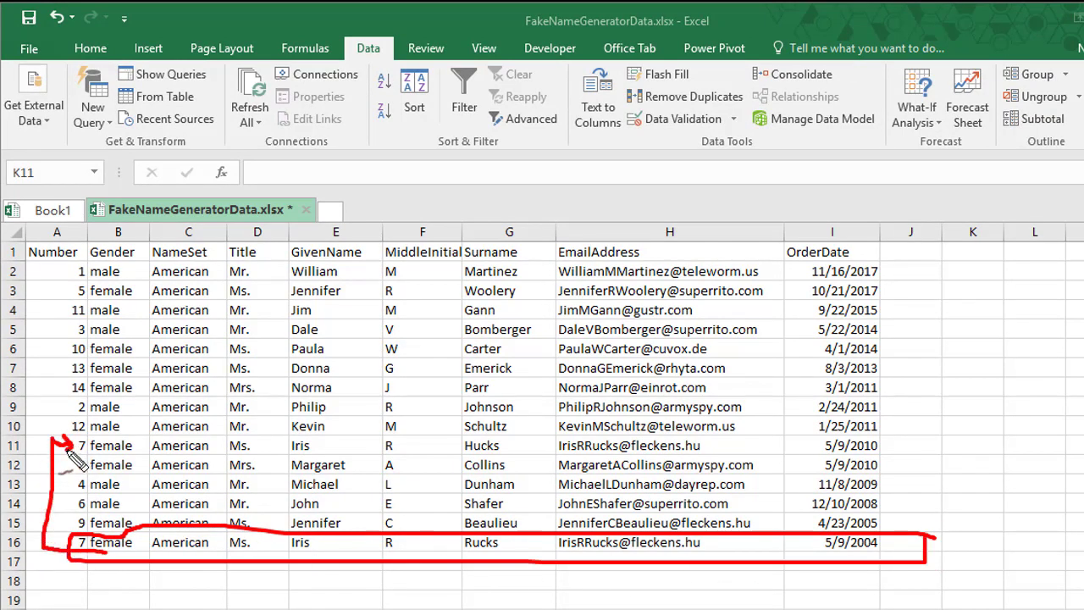
{"action": "mouse_move", "coordinate": [733, 441]}
{"action": "left_mouse_down"}
{"action": "mouse_move", "coordinate": [546, 442]}
{"action": "mouse_move", "coordinate": [737, 442]}
{"action": "left_mouse_up"}
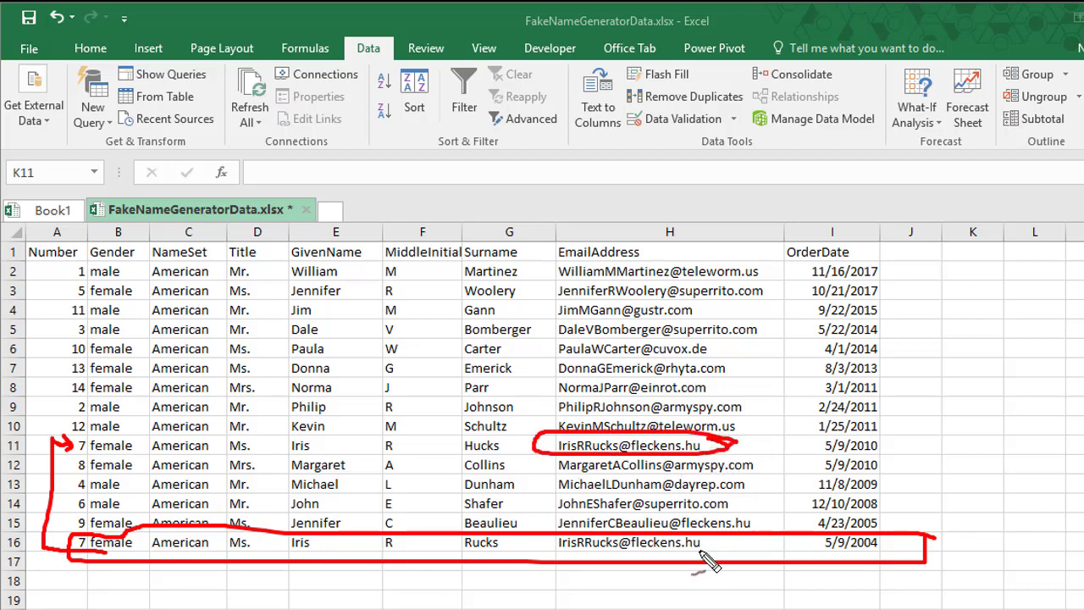
{"action": "mouse_move", "coordinate": [750, 450]}
{"action": "left_mouse_down"}
{"action": "mouse_move", "coordinate": [820, 447]}
{"action": "mouse_move", "coordinate": [801, 454]}
{"action": "left_mouse_up"}
{"action": "left_click_drag", "start_coordinate": [886, 540], "coordinate": [693, 566]}
{"action": "key", "text": "Escape"}
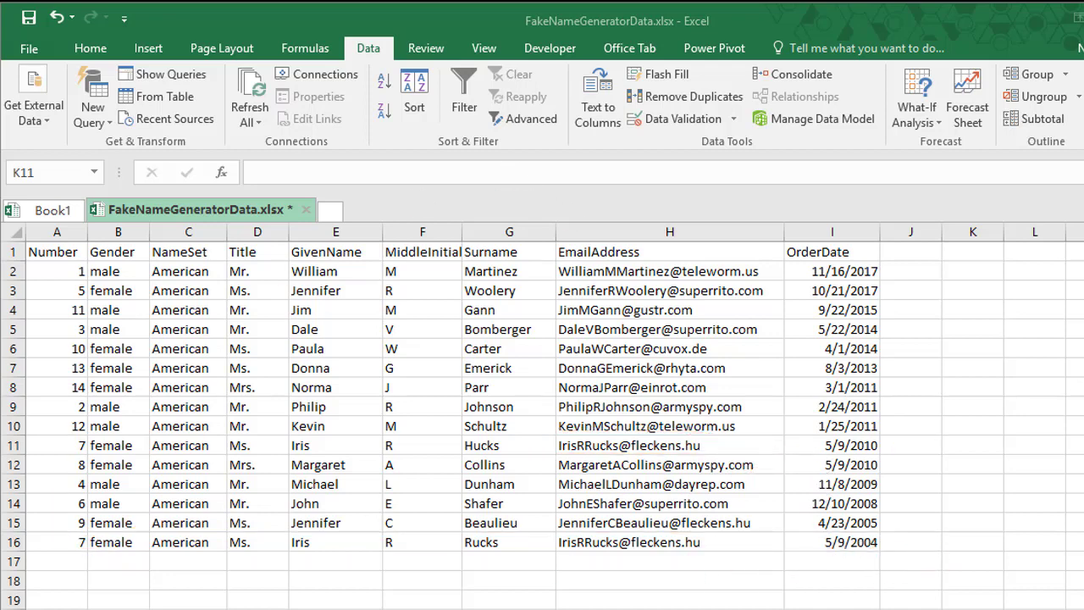
{"action": "mouse_move", "coordinate": [50, 251]}
{"action": "left_mouse_down"}
{"action": "mouse_move", "coordinate": [684, 474]}
{"action": "mouse_move", "coordinate": [859, 554]}
{"action": "left_mouse_up"}
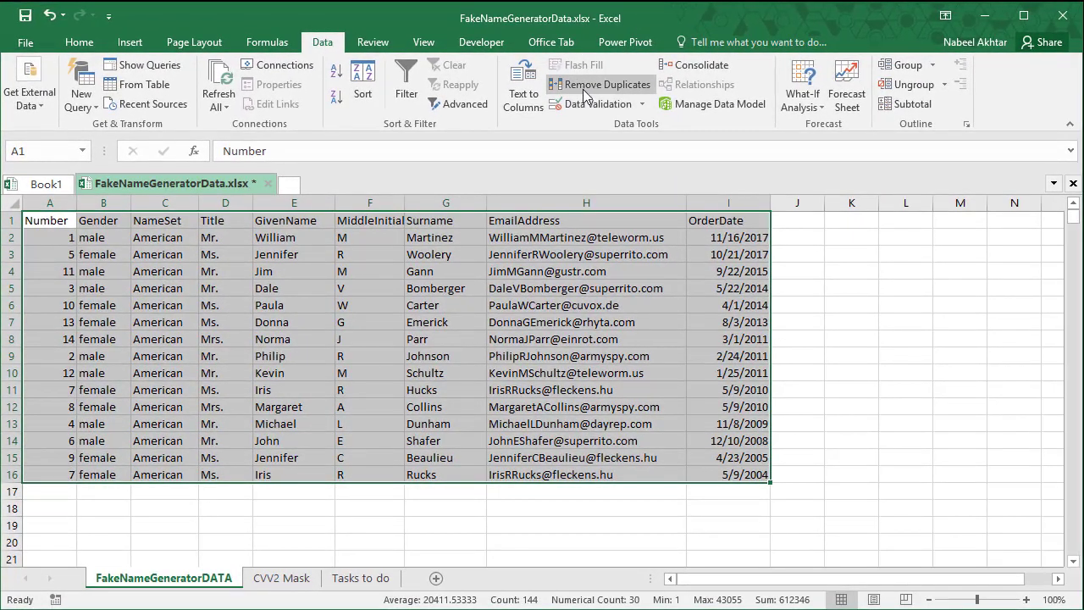
- Remove duplicates by EmailAddress only, keeping the 5/9/2010 row, then select A2:I15
{"action": "left_click", "coordinate": [672, 96]}
{"action": "left_click", "coordinate": [826, 122]}
{"action": "left_click", "coordinate": [781, 284]}
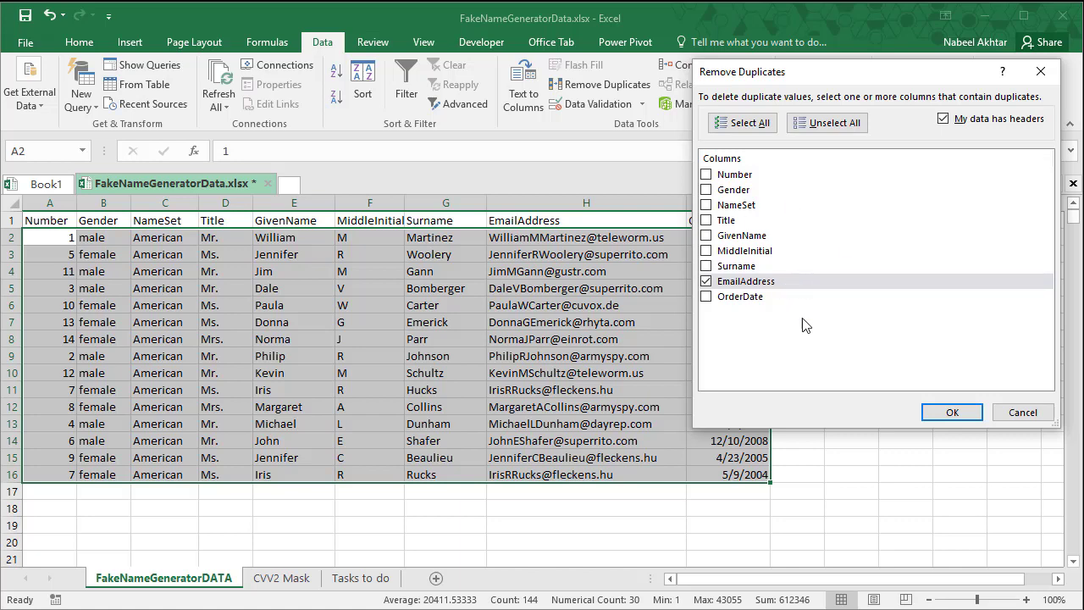
{"action": "left_click", "coordinate": [952, 412]}
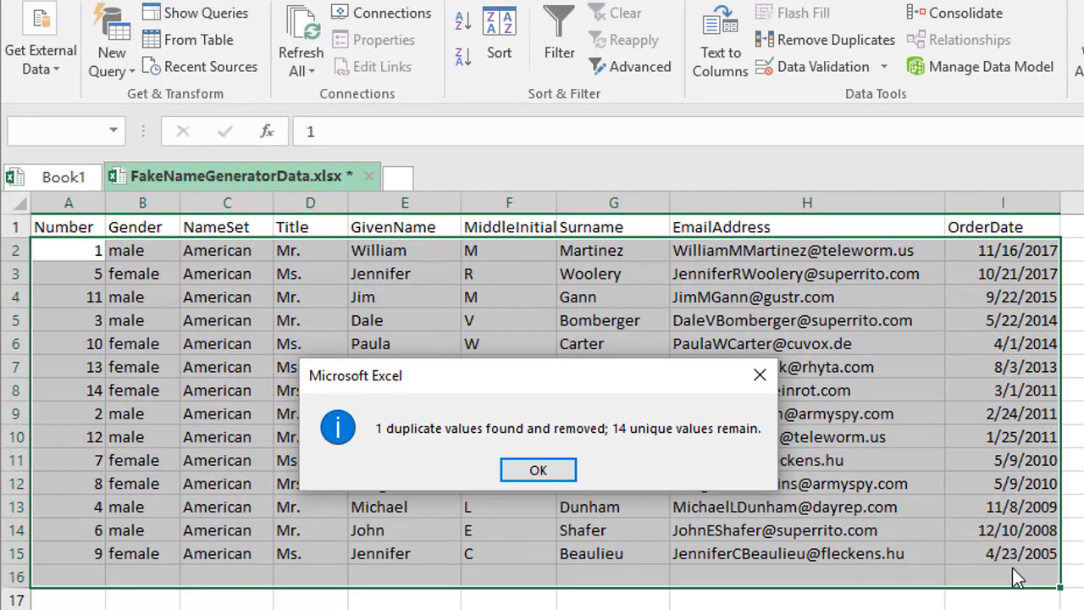
{"action": "left_click", "coordinate": [554, 469]}
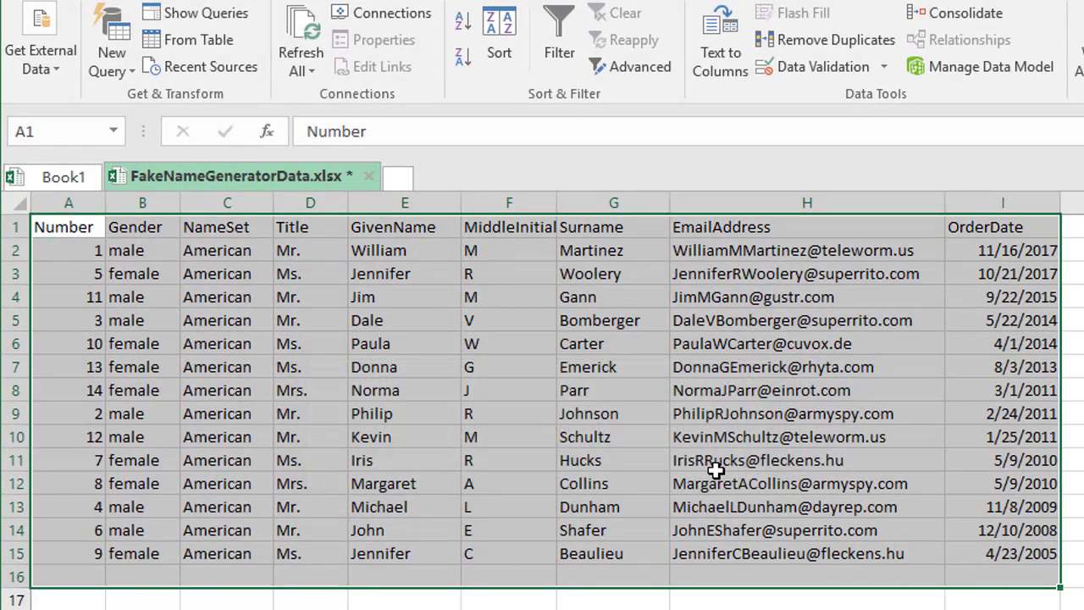
{"action": "left_click", "coordinate": [843, 527]}
{"action": "left_click_drag", "start_coordinate": [965, 555], "coordinate": [70, 250]}
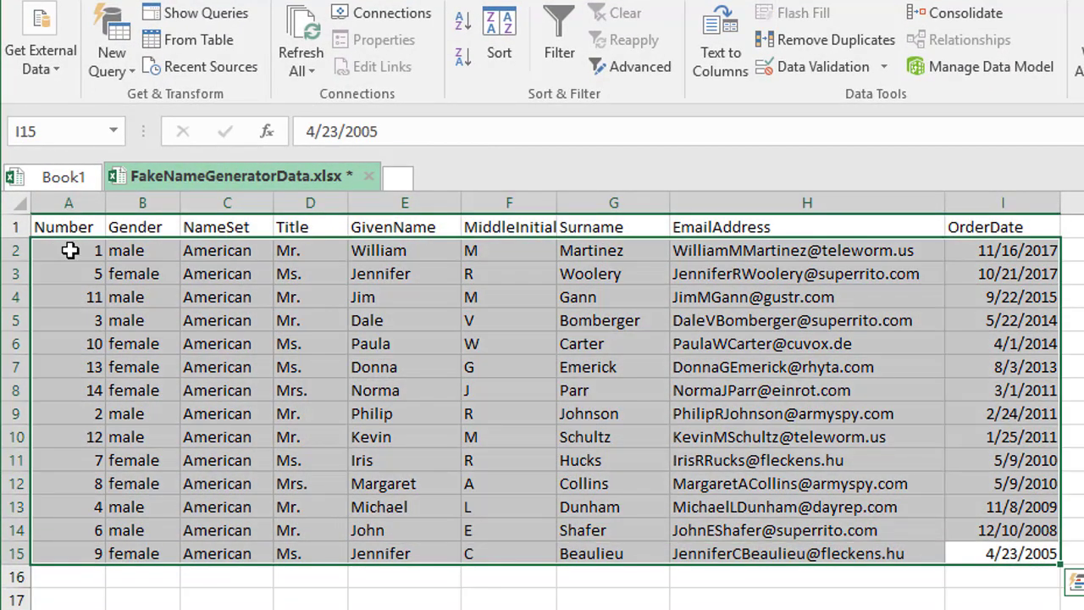